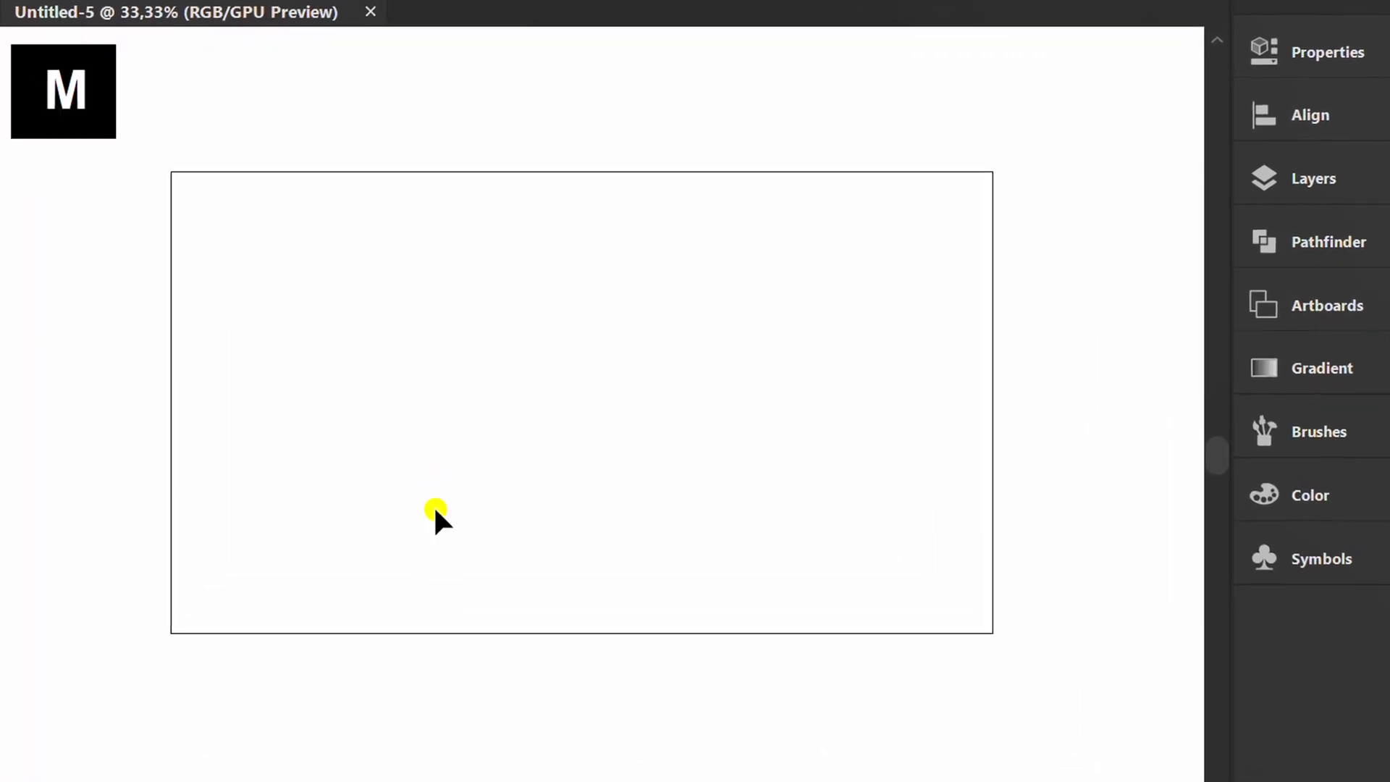
- Create a rectangle 20 pt wide and 200 pt tall on the artboard
{"action": "left_click", "coordinate": [447, 428]}
{"action": "type", "text": "20"}
{"action": "key", "text": "Tab"}
{"action": "type", "text": "200"}
{"action": "left_click", "coordinate": [537, 446]}
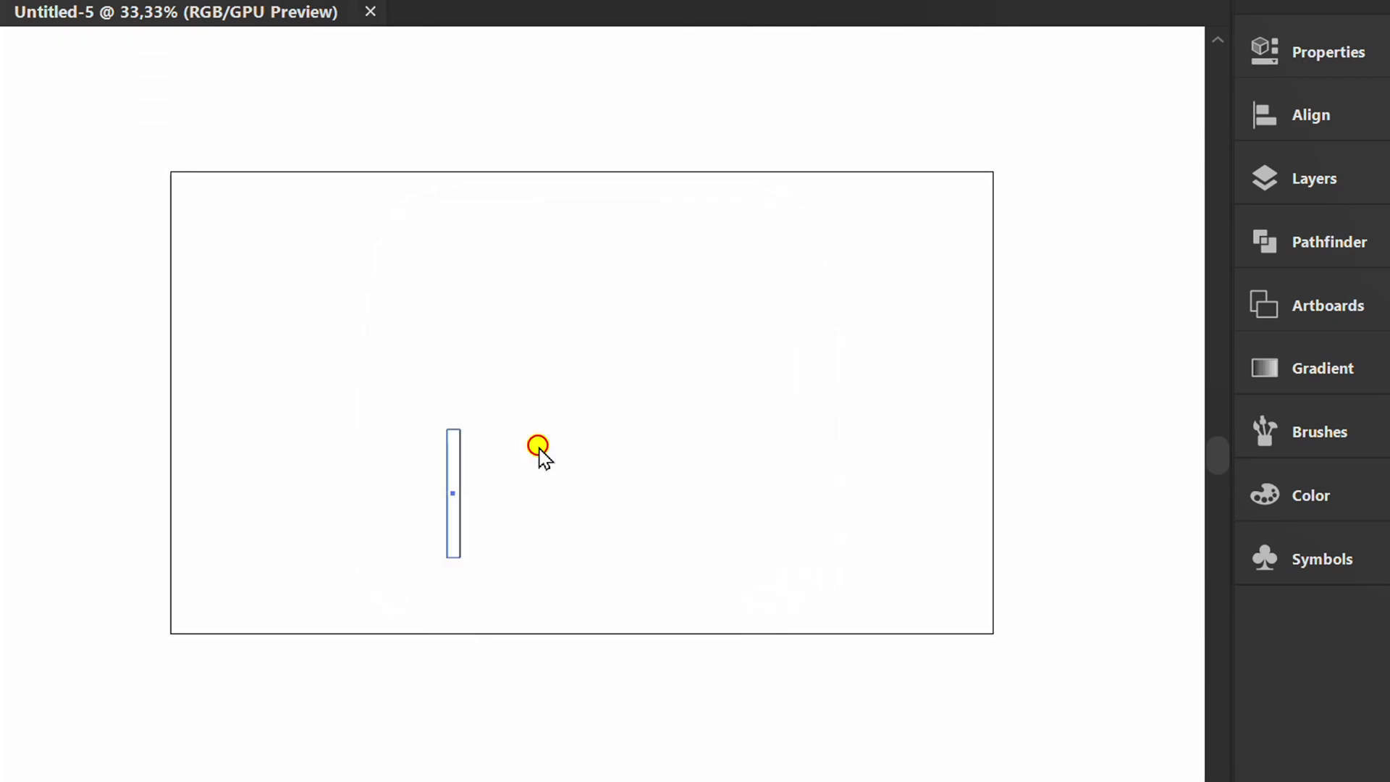
- Drag the live corners to full radius, rounding the rectangle into a pill-shaped bar
{"action": "key", "text": "ctrl+plus"}
{"action": "key", "text": "ctrl+plus"}
{"action": "key", "text": "ctrl+plus"}
{"action": "key", "text": "ctrl+plus"}
{"action": "key", "text": "a"}
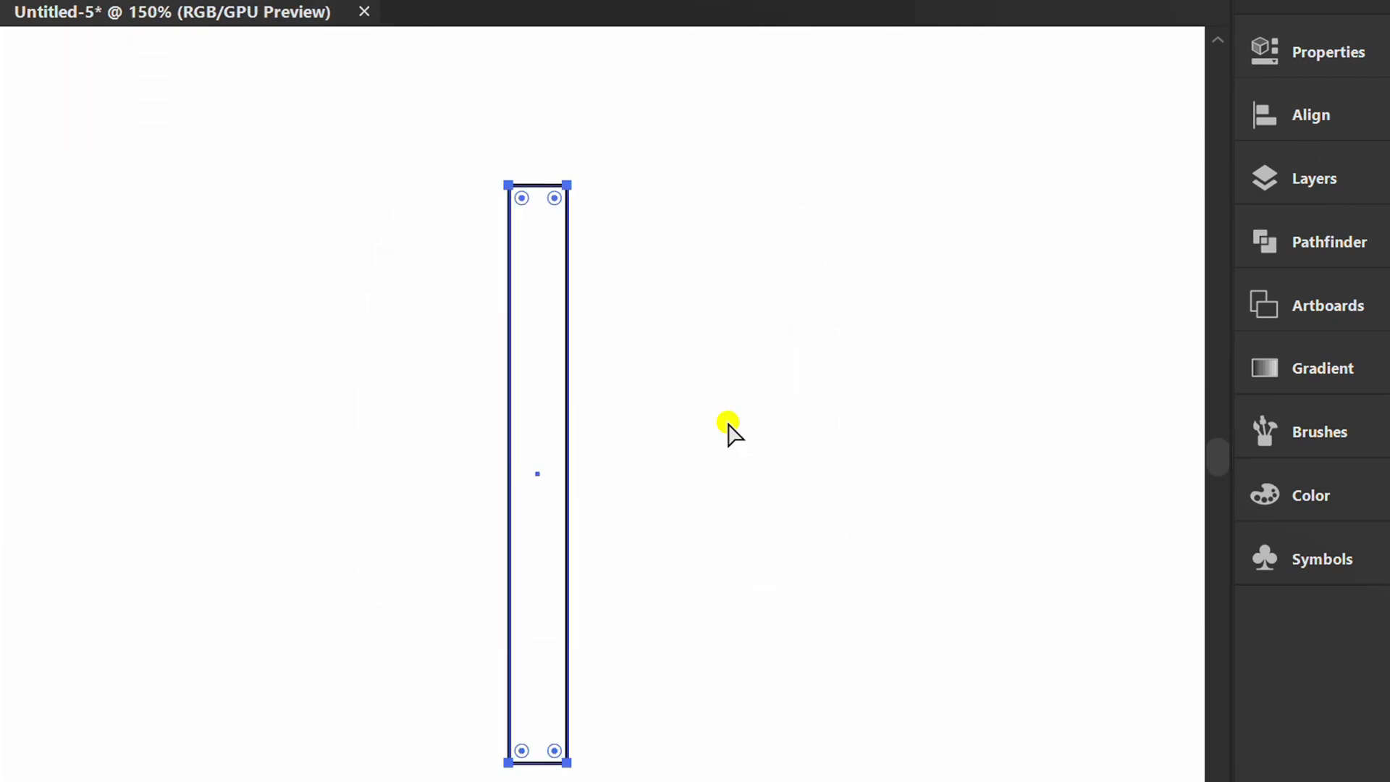
{"action": "left_click_drag", "start_coordinate": [524, 197], "coordinate": [639, 319]}
{"action": "scroll", "coordinate": [760, 362], "scroll_direction": "down", "scroll_amount": 2}
{"action": "key", "text": "v"}
{"action": "left_click", "coordinate": [760, 362]}
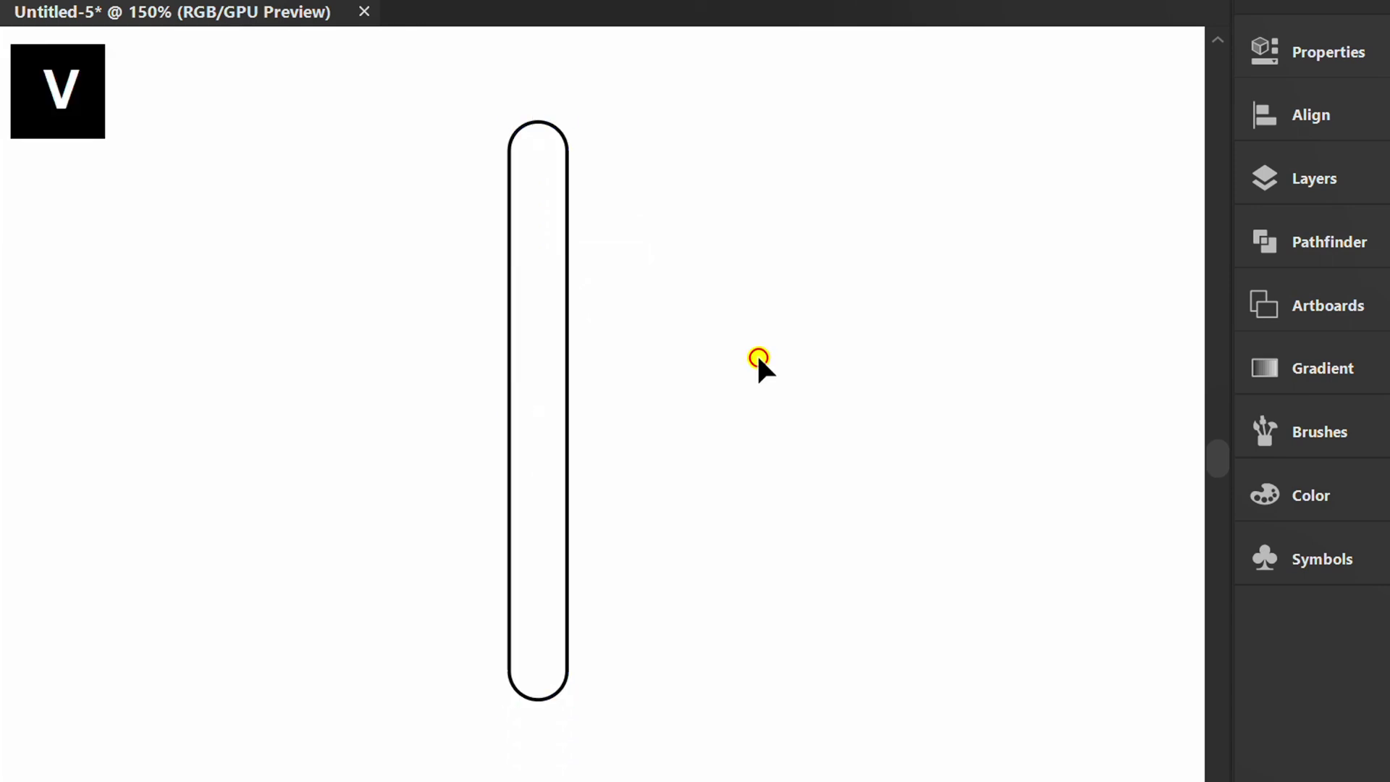
- Give the bar a linear gradient fill from tan brown on the left to black on the right
{"action": "left_click_drag", "start_coordinate": [674, 278], "coordinate": [464, 411]}
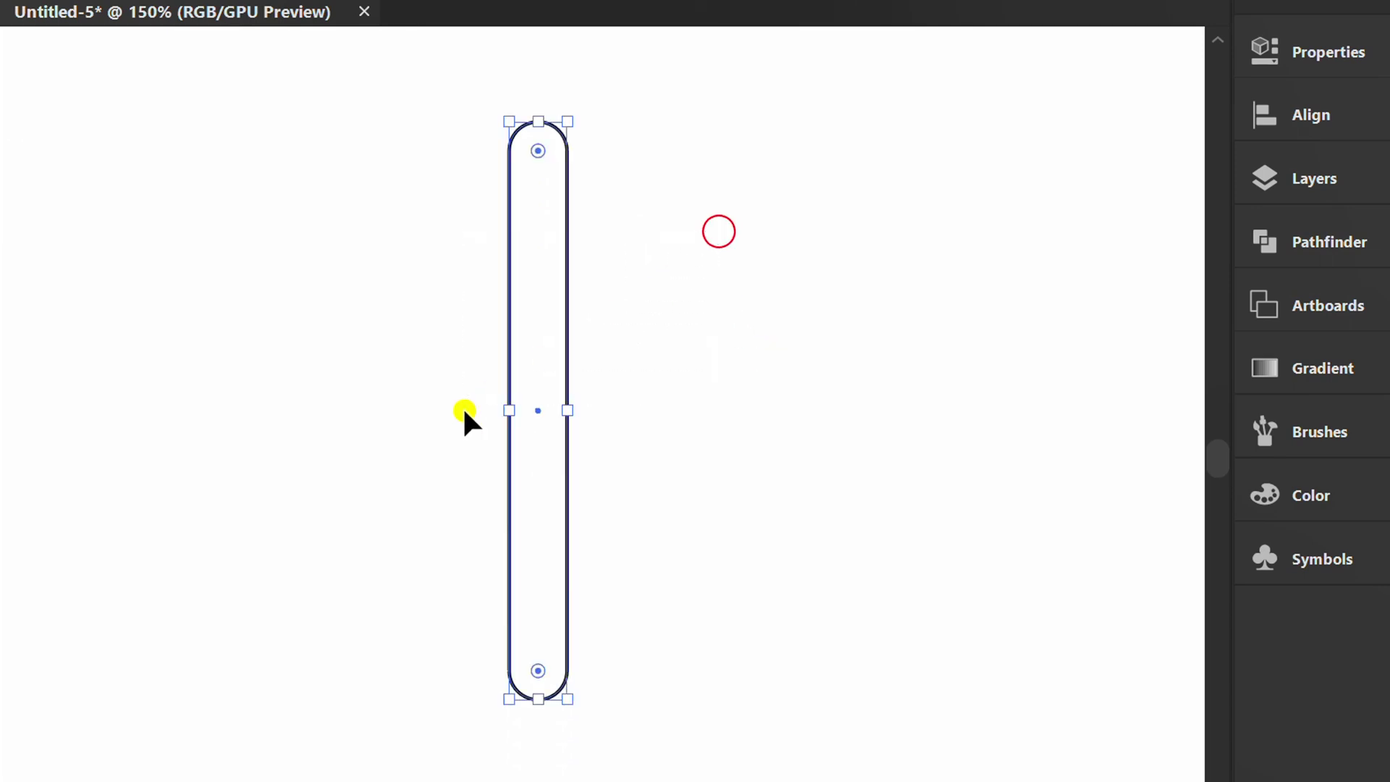
{"action": "left_click", "coordinate": [1306, 367]}
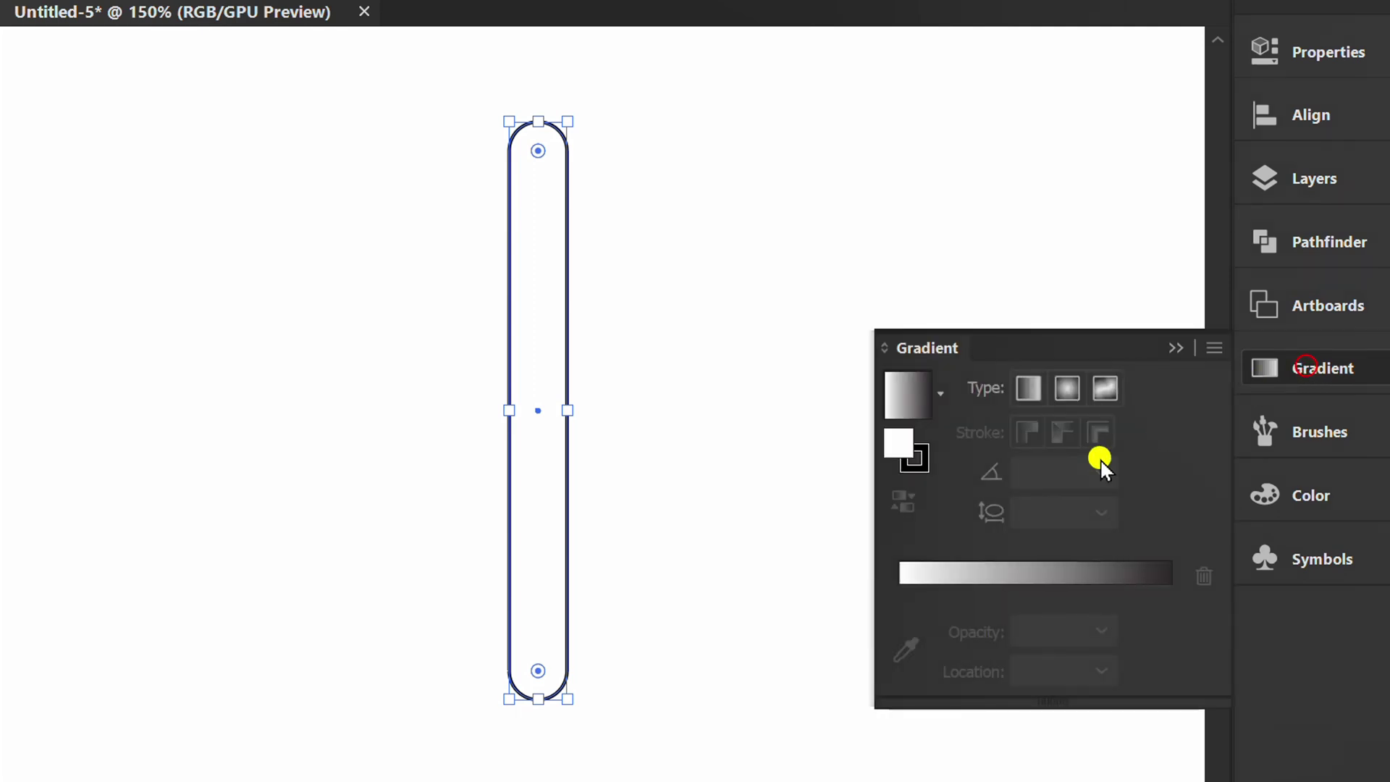
{"action": "left_click", "coordinate": [901, 412]}
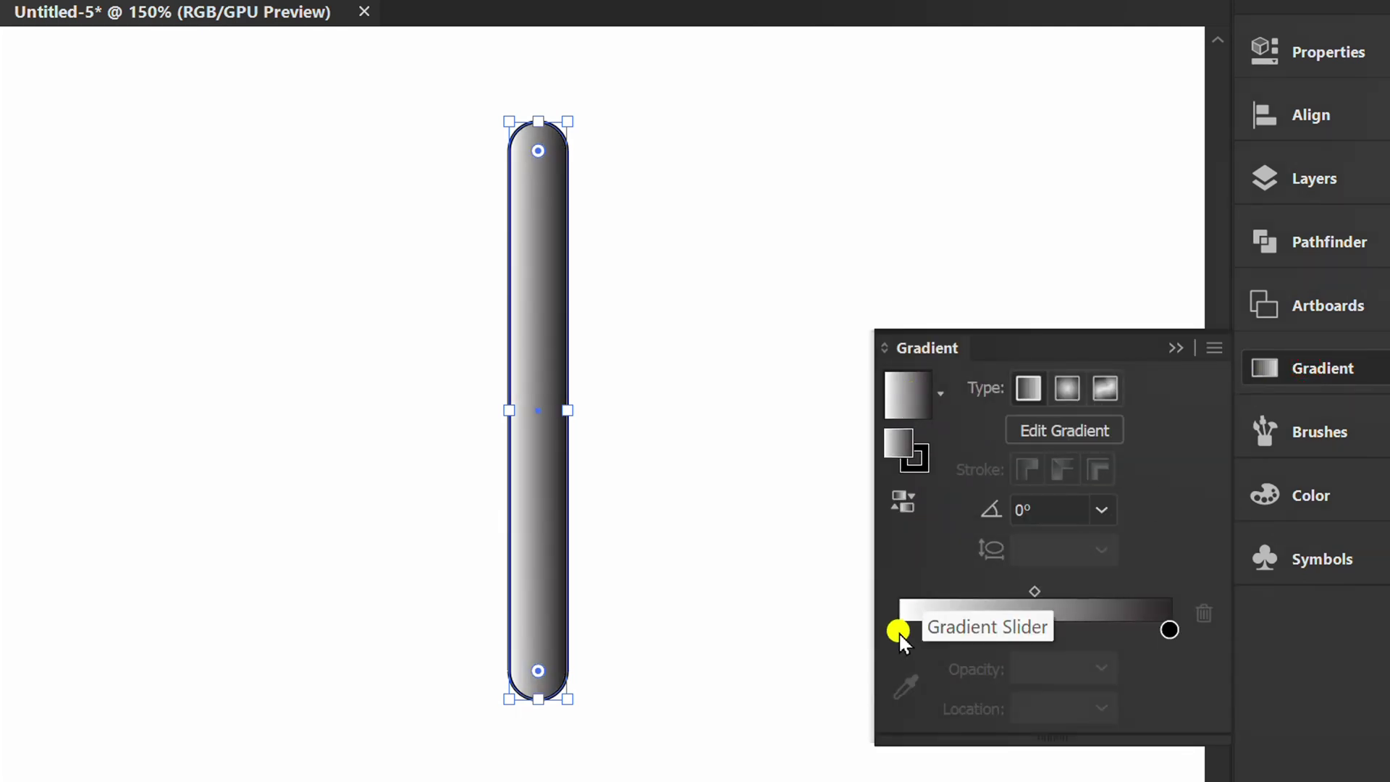
{"action": "double_click", "coordinate": [898, 632]}
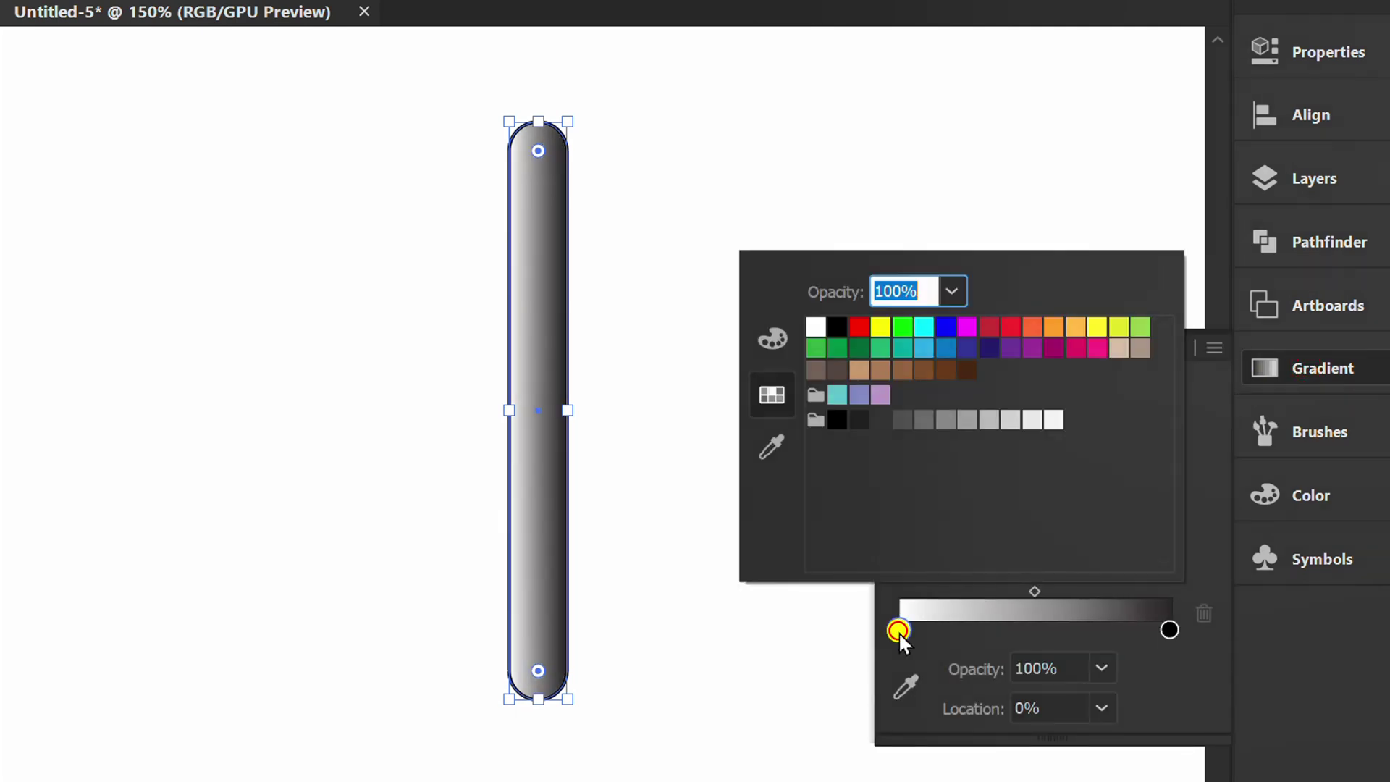
{"action": "left_click", "coordinate": [858, 370]}
{"action": "left_click", "coordinate": [1161, 688]}
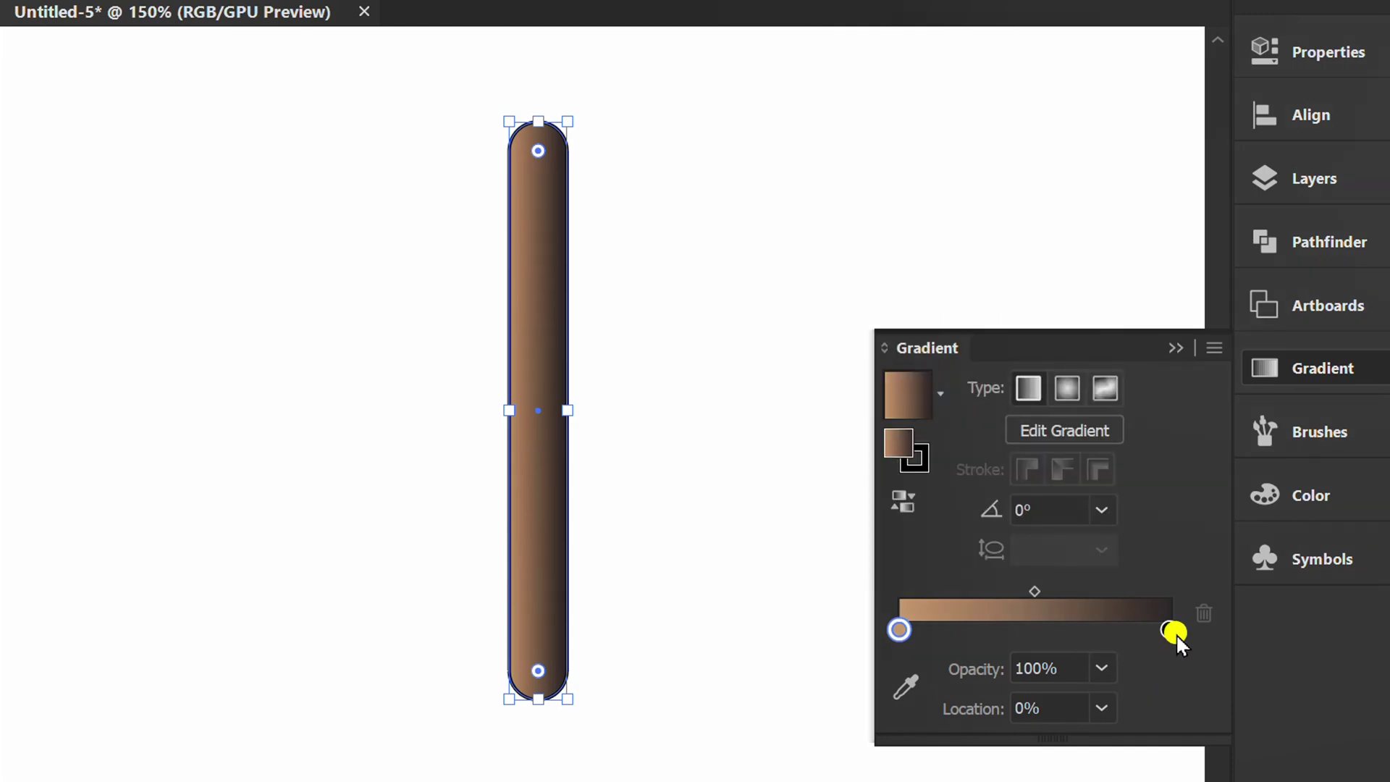
{"action": "double_click", "coordinate": [1167, 629]}
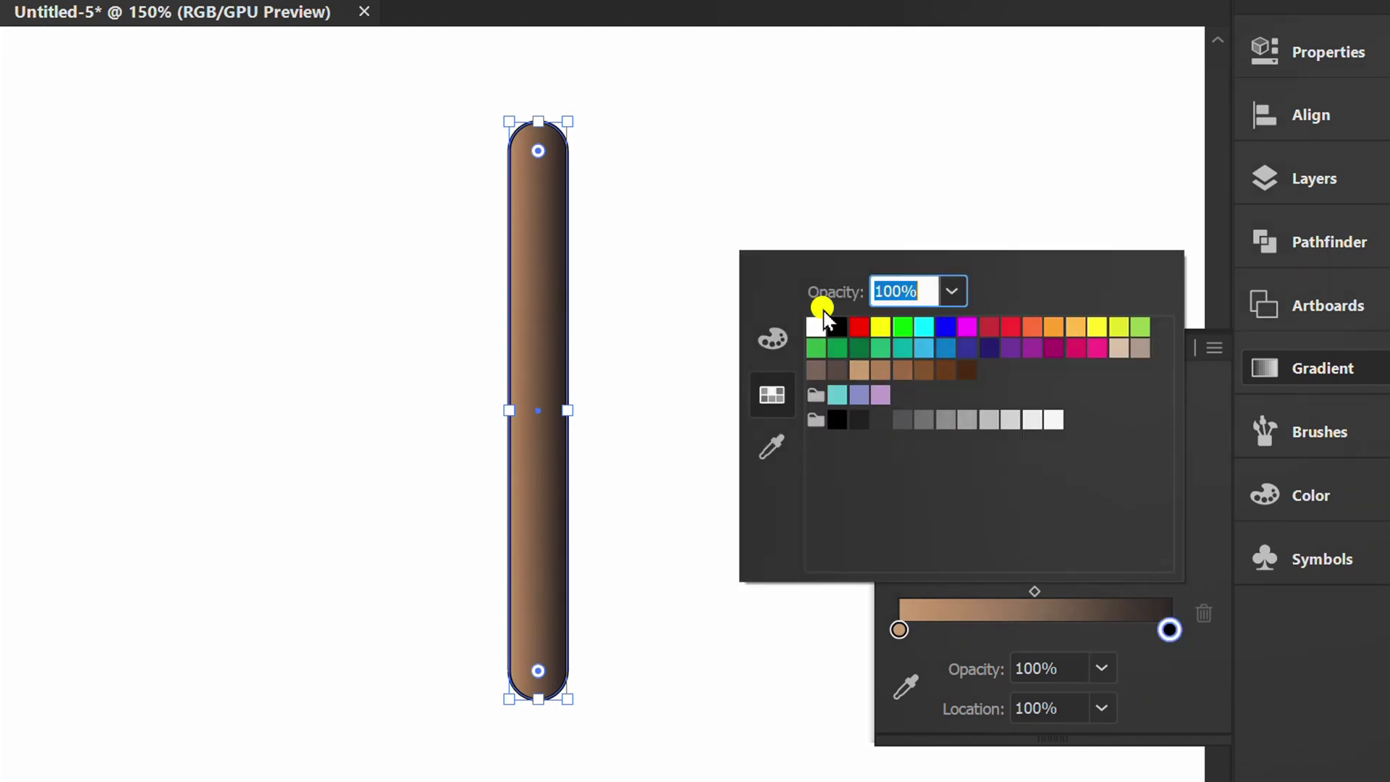
{"action": "left_click", "coordinate": [836, 328]}
{"action": "left_click", "coordinate": [1183, 680]}
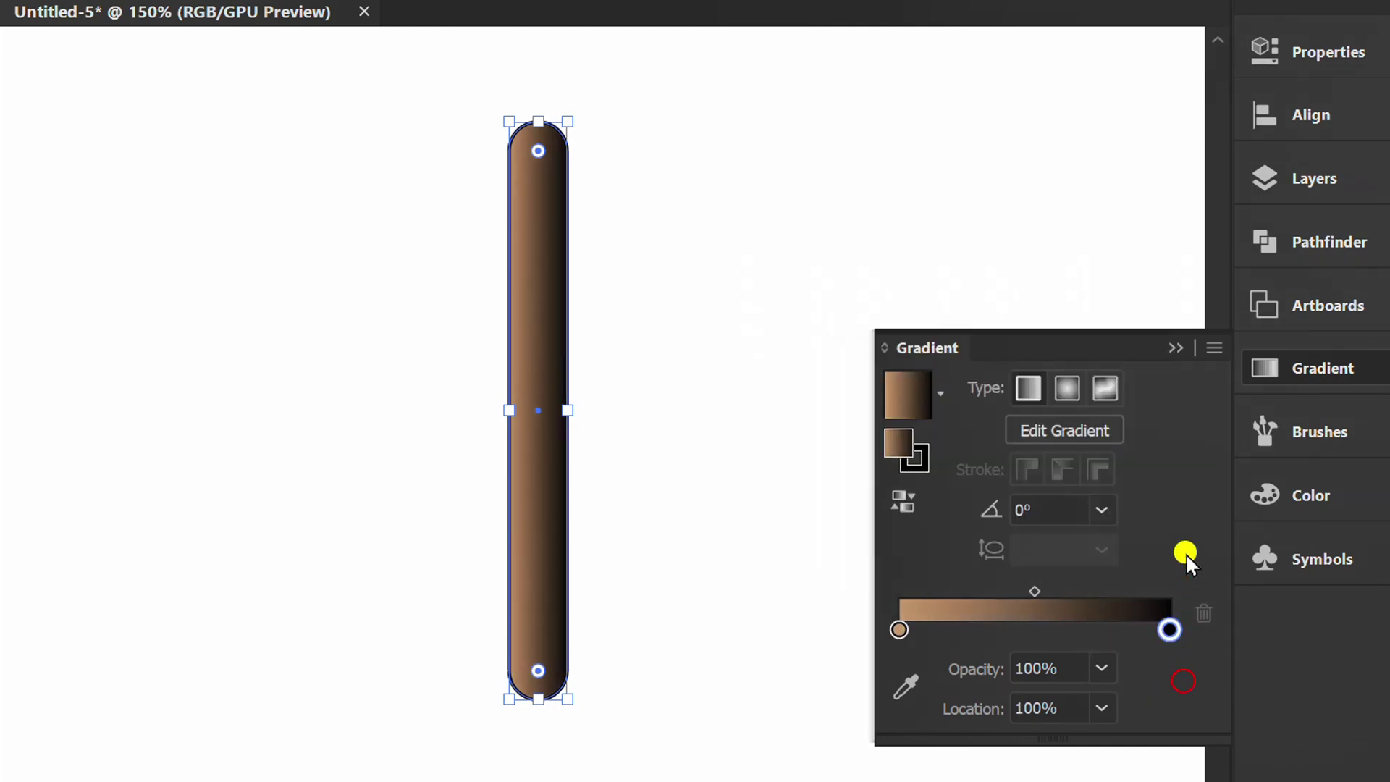
{"action": "left_click", "coordinate": [1174, 347]}
{"action": "left_click", "coordinate": [757, 483]}
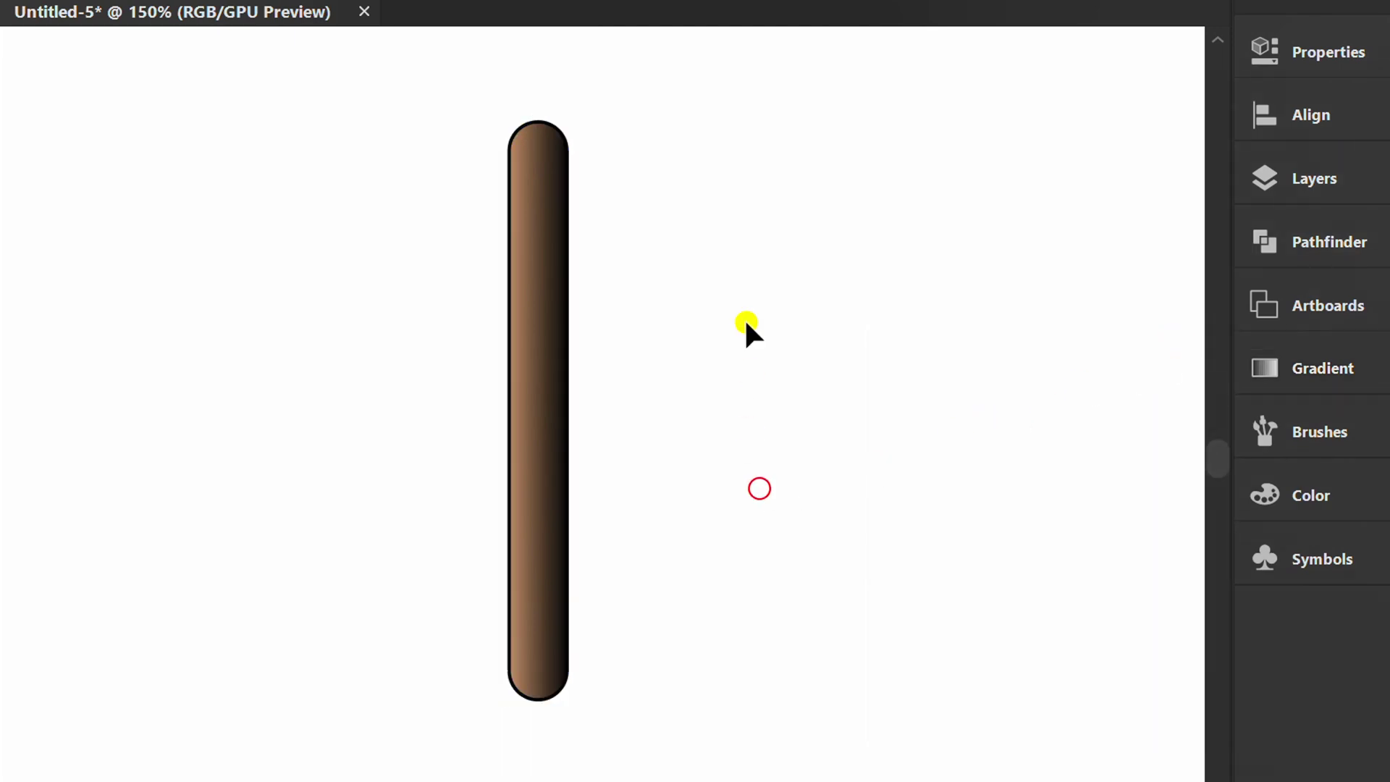
- Remove the gradient bar's outline stroke
{"action": "left_click_drag", "start_coordinate": [738, 227], "coordinate": [410, 449]}
{"action": "key", "text": "x"}
{"action": "key", "text": "slash"}
{"action": "key", "text": "x"}
{"action": "left_click", "coordinate": [408, 443]}
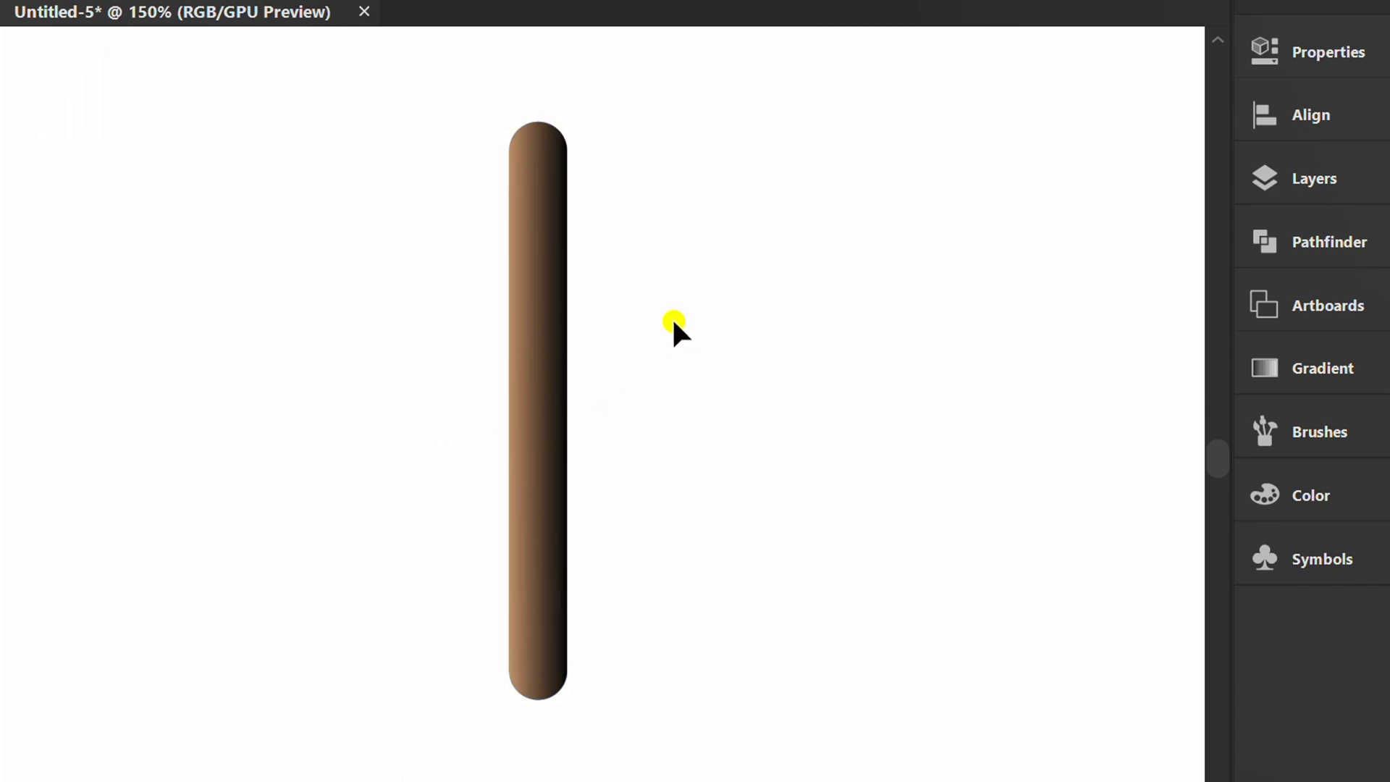
- Duplicate the bar rightward with Ctrl+D into ten touching bars, then select them all
{"action": "left_click_drag", "start_coordinate": [548, 449], "coordinate": [605, 420]}
{"action": "key", "text": "shift"}
{"action": "key", "text": "alt"}
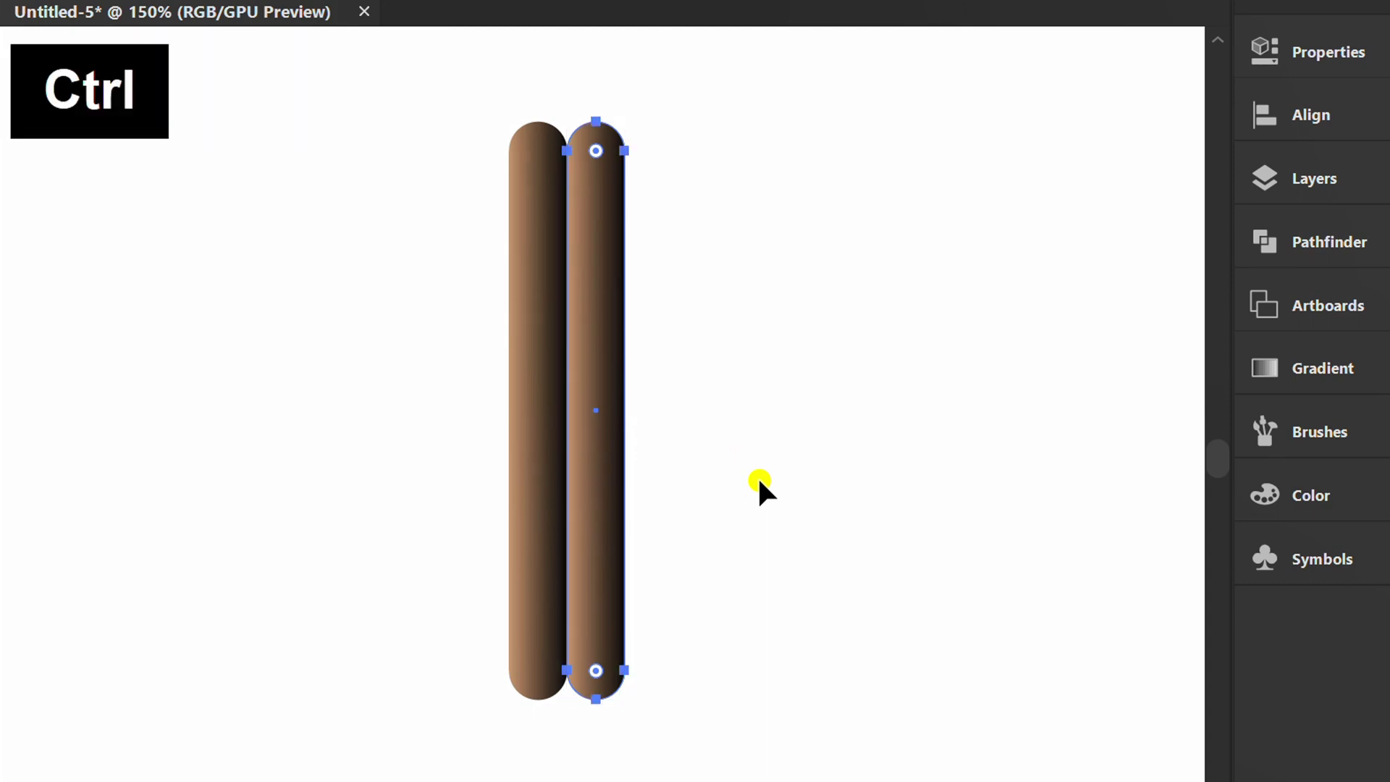
{"action": "key", "text": "ctrl+d"}
{"action": "key", "text": "ctrl+d"}
{"action": "key", "text": "ctrl+d"}
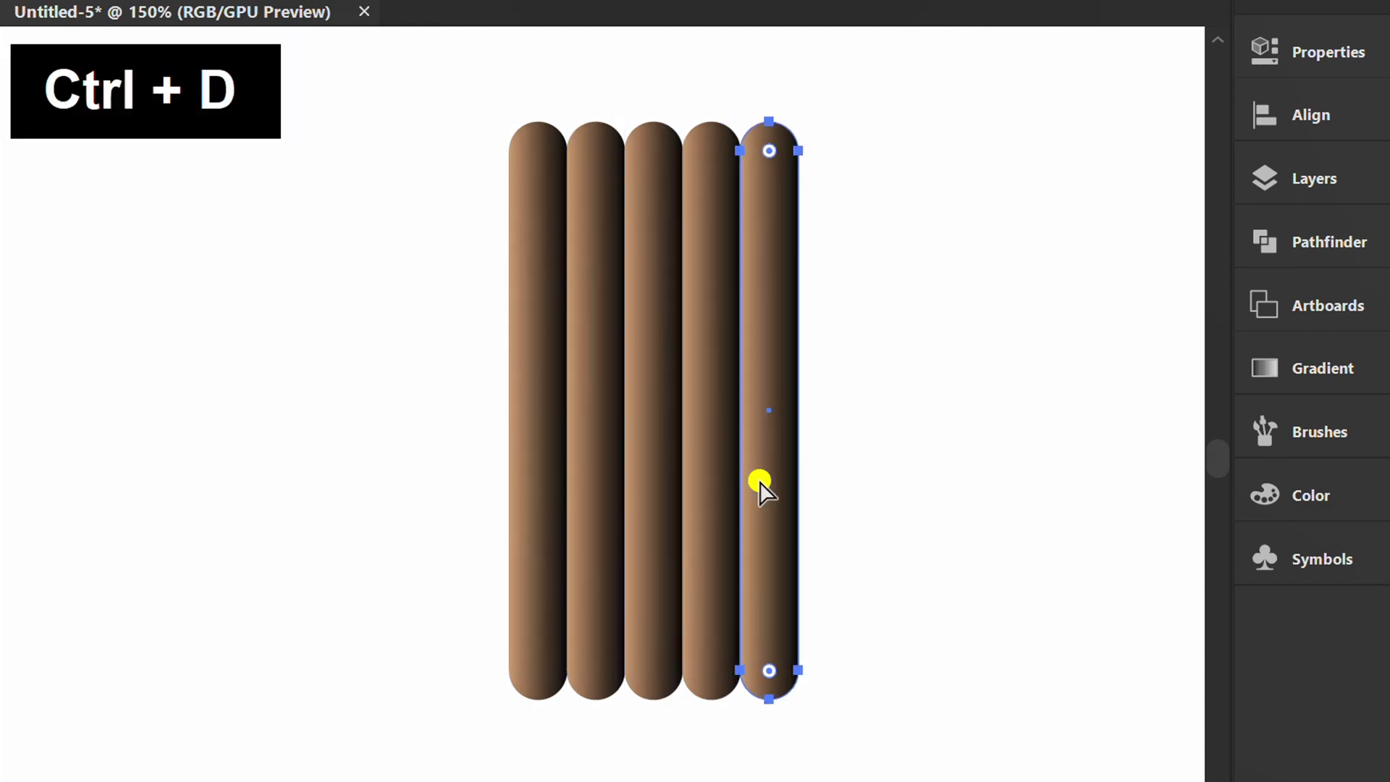
{"action": "key", "text": "ctrl+d"}
{"action": "key", "text": "ctrl+d"}
{"action": "key", "text": "ctrl+d"}
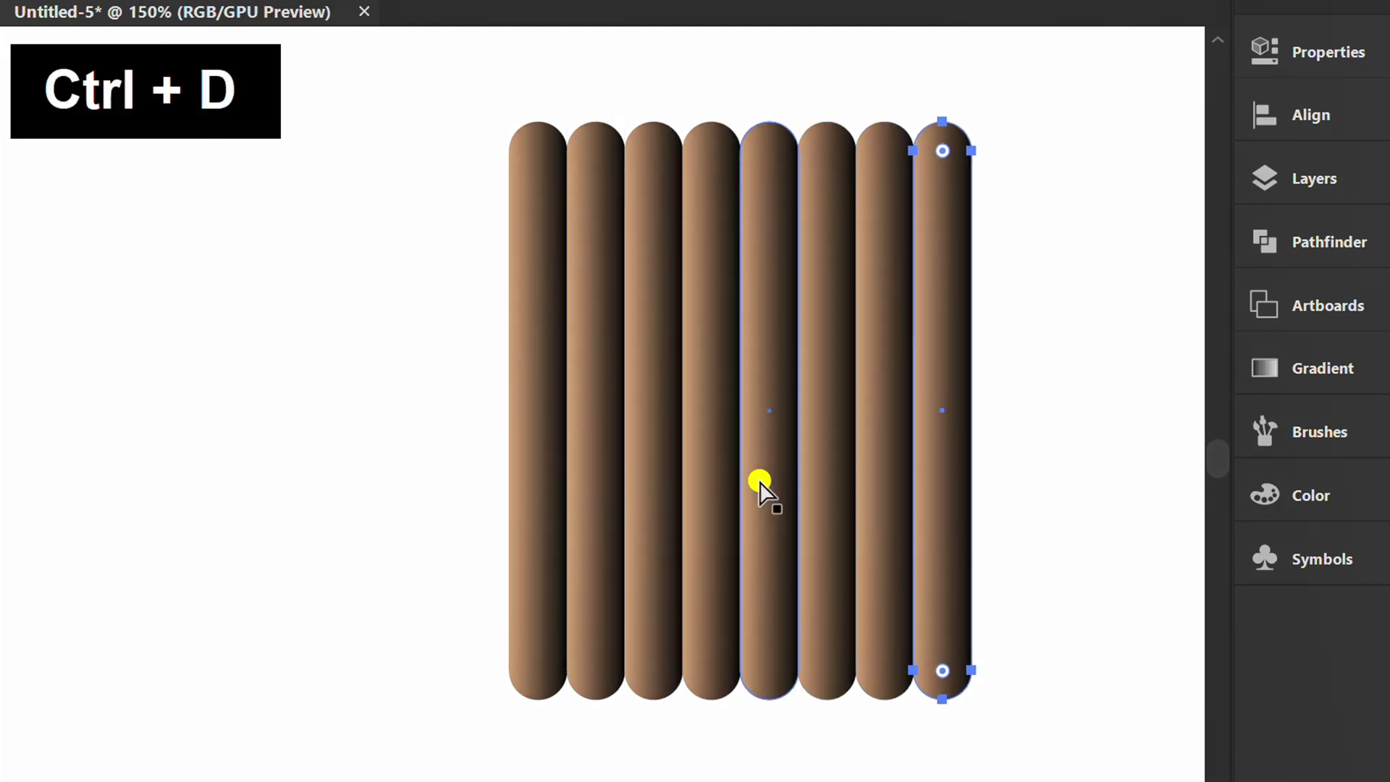
{"action": "key", "text": "ctrl+d"}
{"action": "key", "text": "ctrl+d"}
{"action": "left_click_drag", "start_coordinate": [837, 762], "coordinate": [626, 781]}
{"action": "left_click_drag", "start_coordinate": [971, 269], "coordinate": [206, 548]}
- Group the ten bars and drag a copy of the group to the right
{"action": "right_click", "coordinate": [208, 298]}
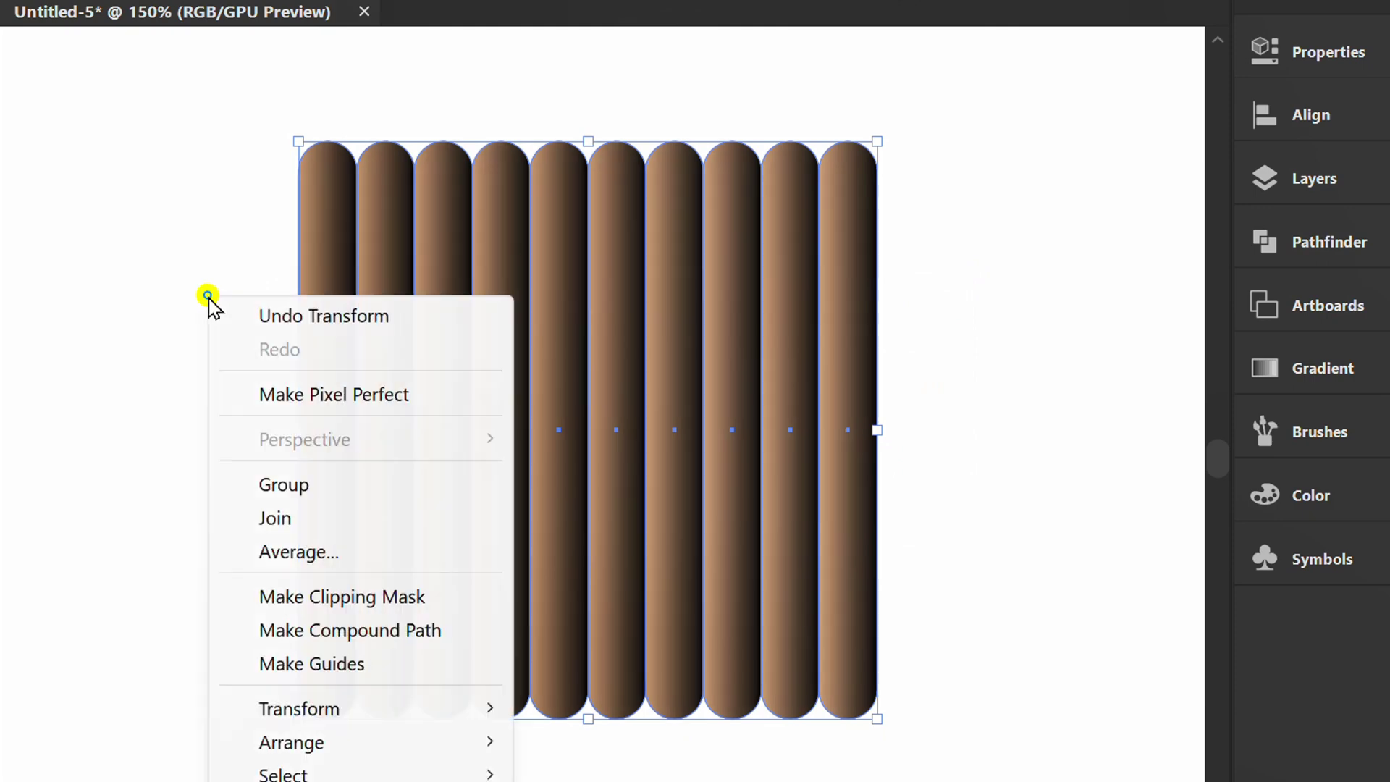
{"action": "left_click", "coordinate": [292, 484]}
{"action": "scroll", "coordinate": [227, 481], "scroll_direction": "down", "scroll_amount": 2}
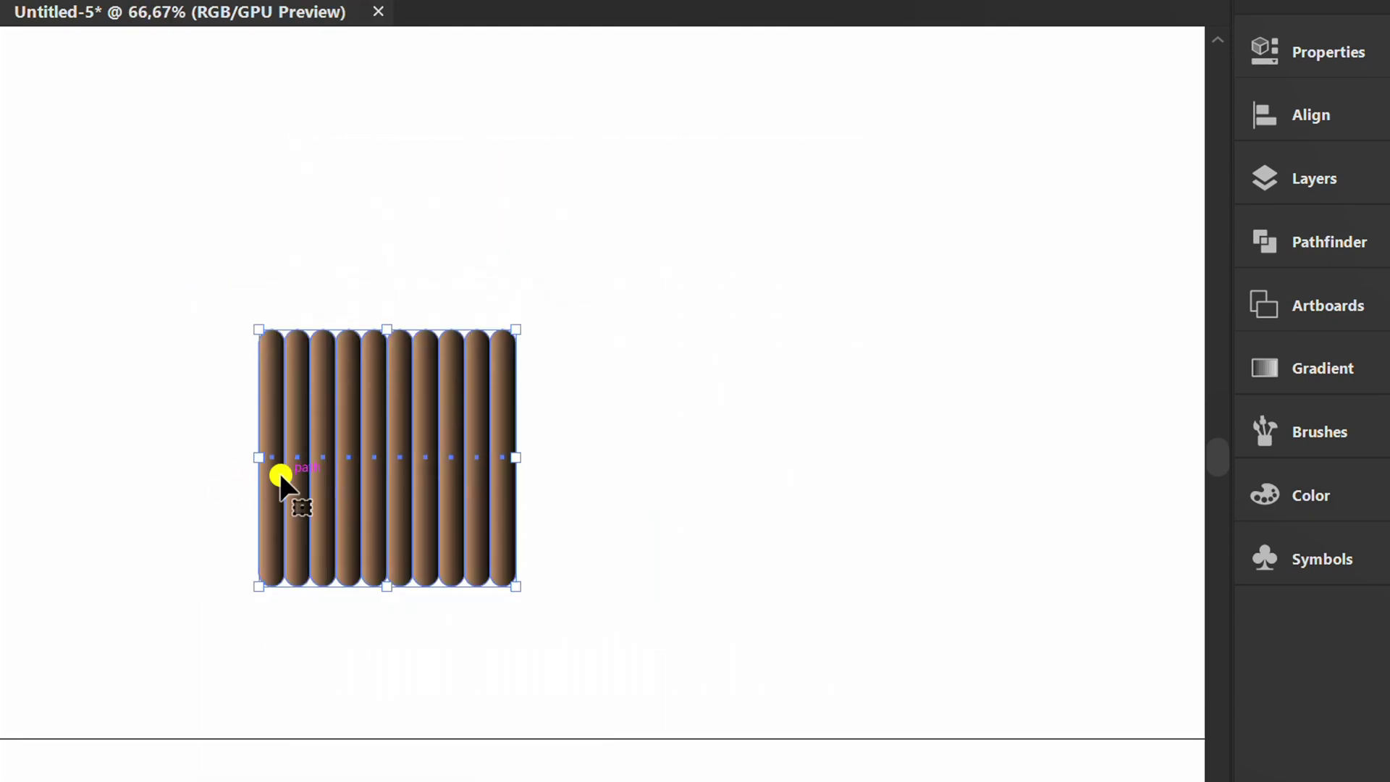
{"action": "left_click_drag", "start_coordinate": [349, 465], "coordinate": [608, 462]}
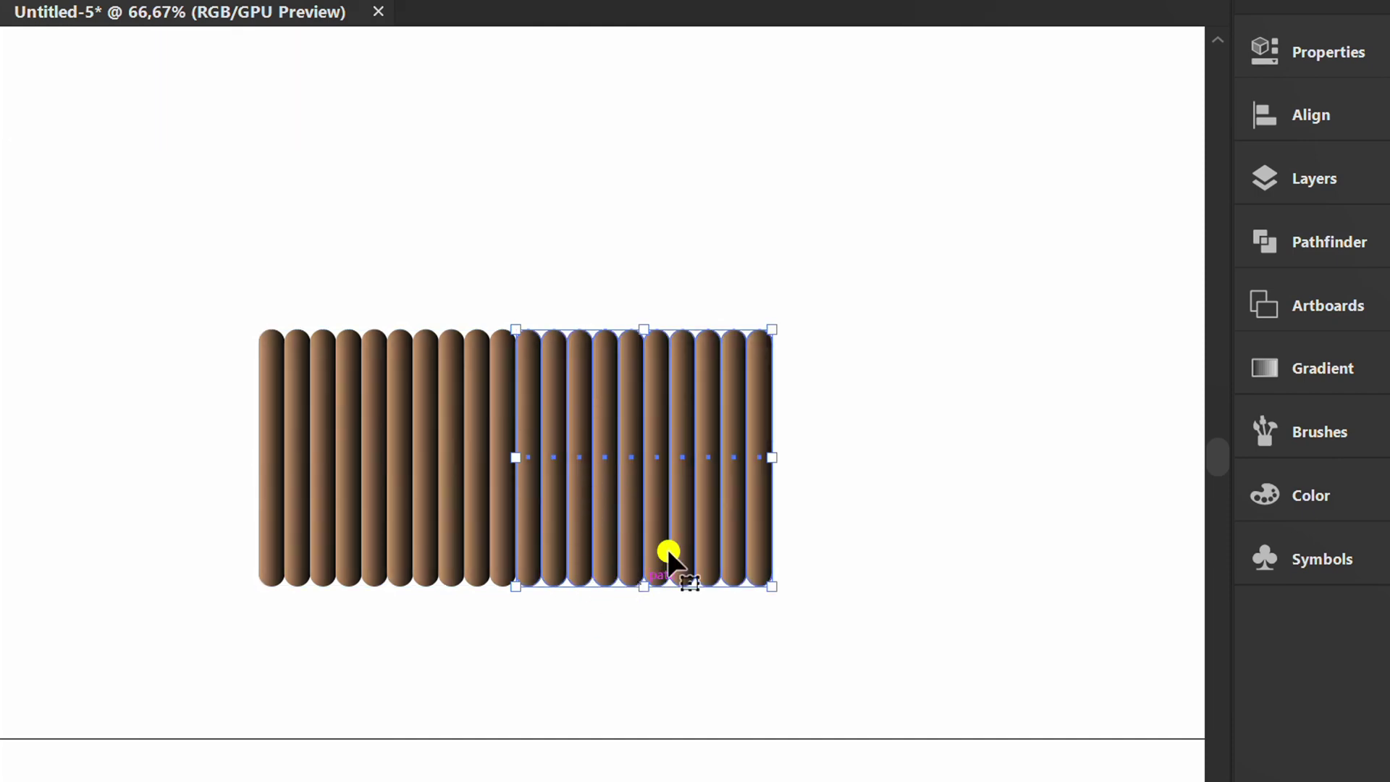
- Rotate the copied group 90° so its bars run horizontally
{"action": "scroll", "coordinate": [705, 500], "scroll_direction": "up", "scroll_amount": 1}
{"action": "key", "text": "r"}
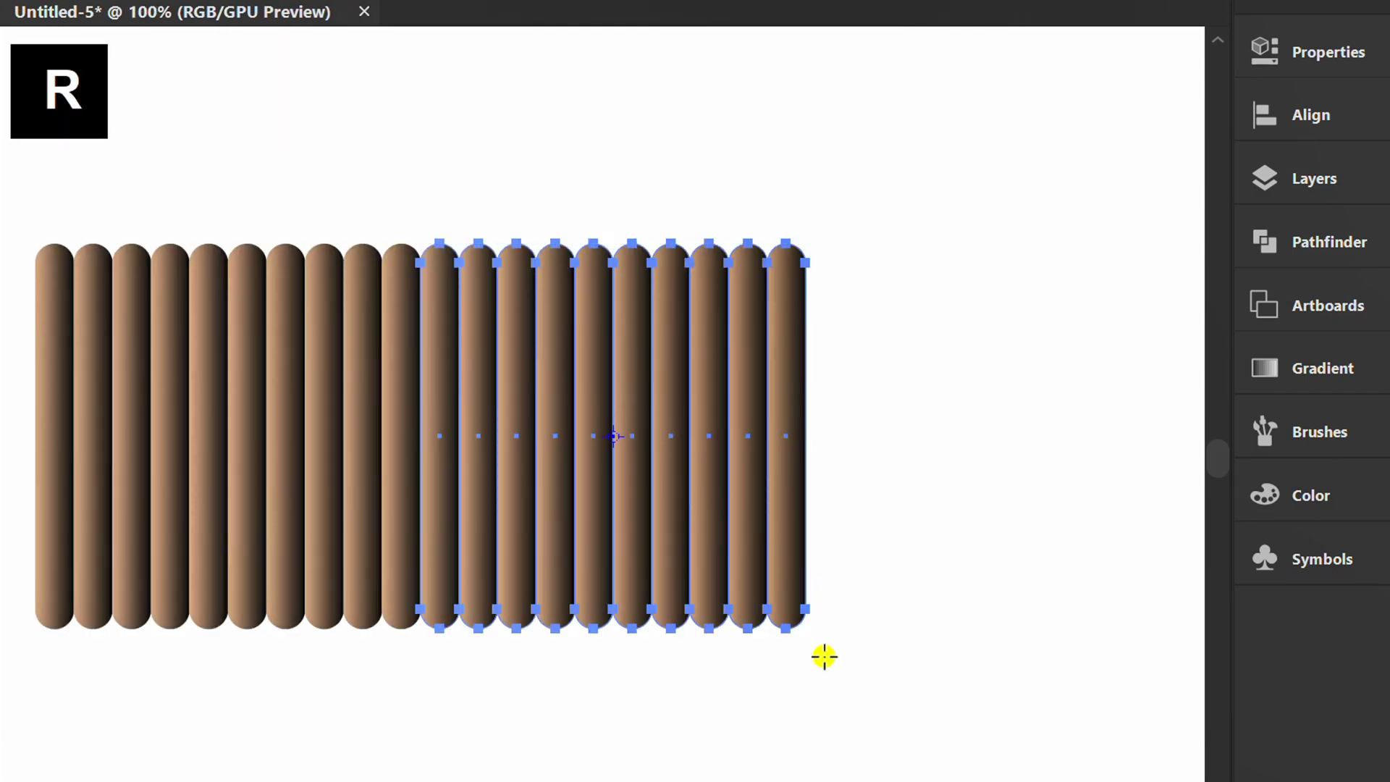
{"action": "left_click_drag", "start_coordinate": [692, 710], "coordinate": [901, 379]}
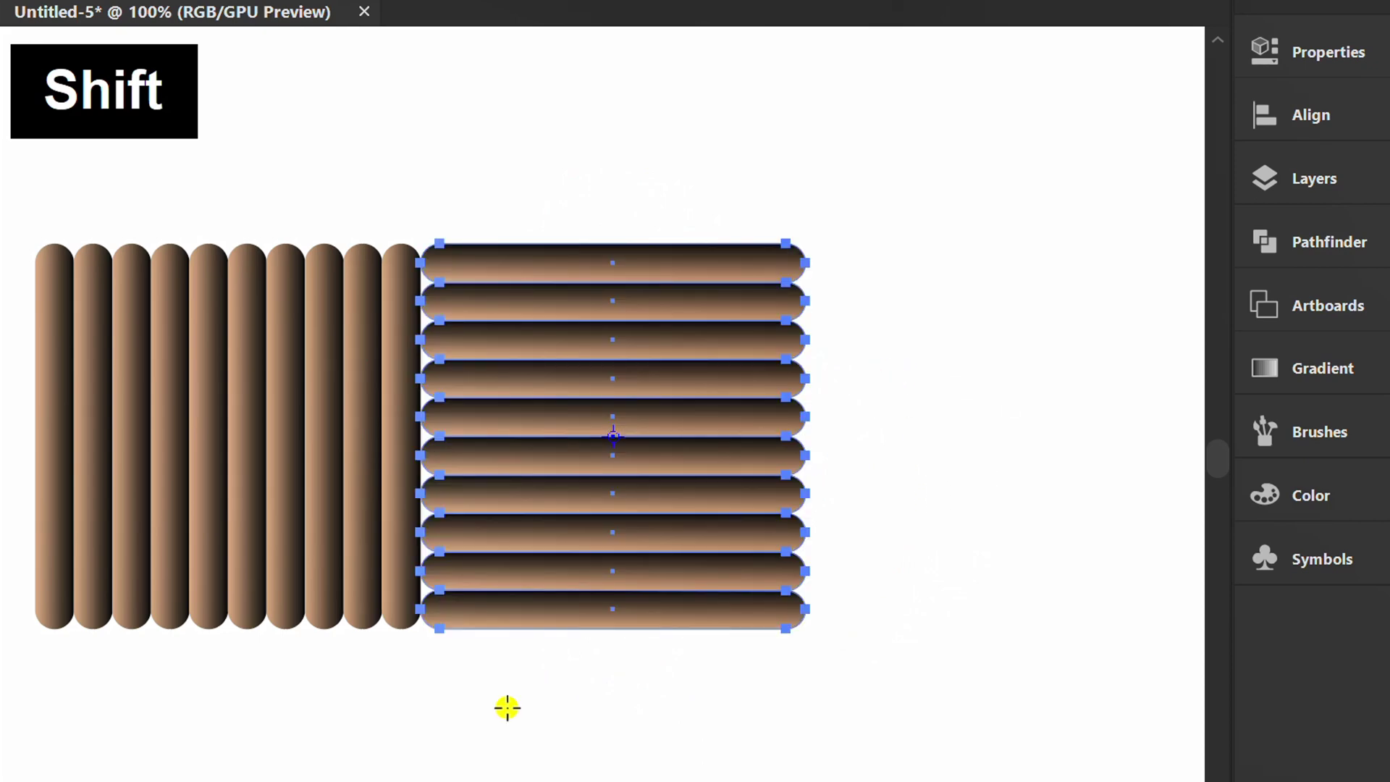
{"action": "key", "text": "v"}
{"action": "left_click", "coordinate": [472, 717]}
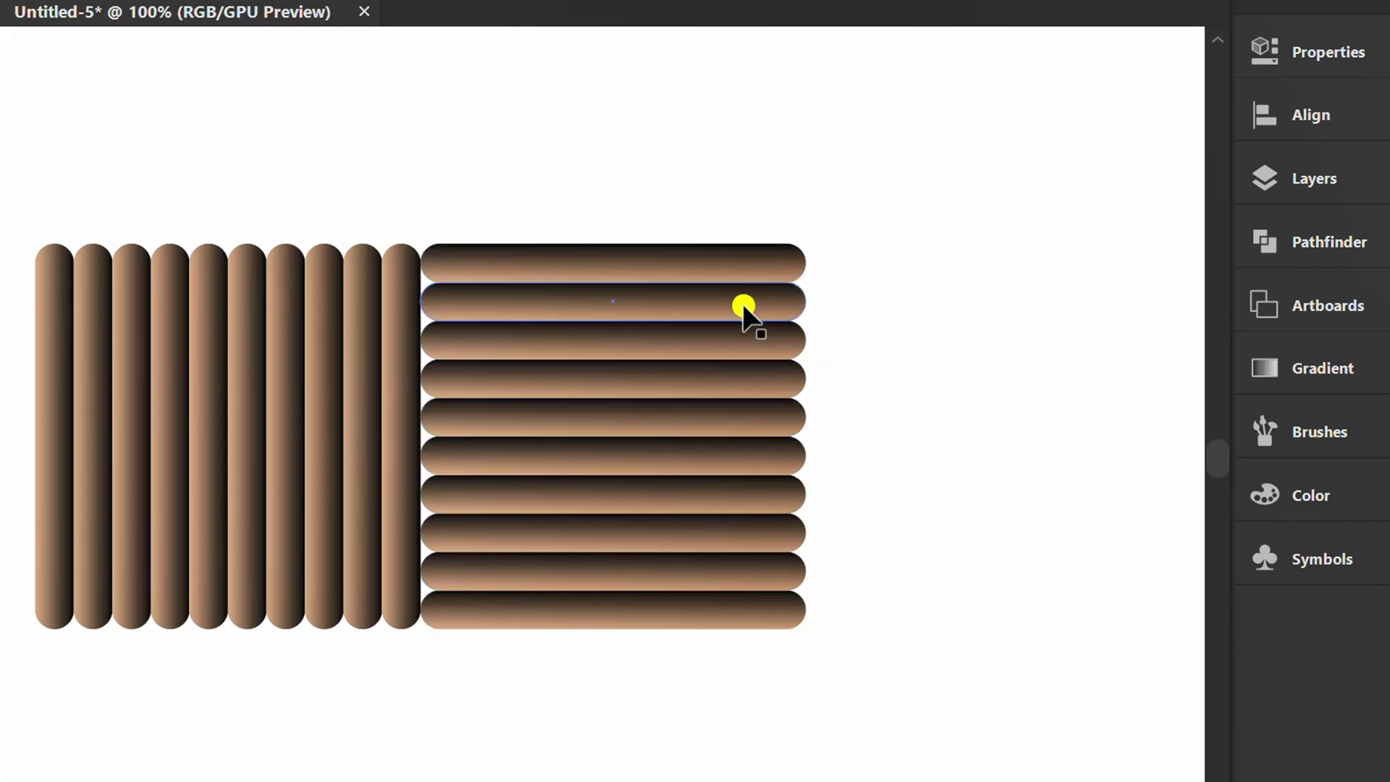
- Turn all twenty bars into a new pattern swatch
{"action": "left_click_drag", "start_coordinate": [819, 161], "coordinate": [267, 630]}
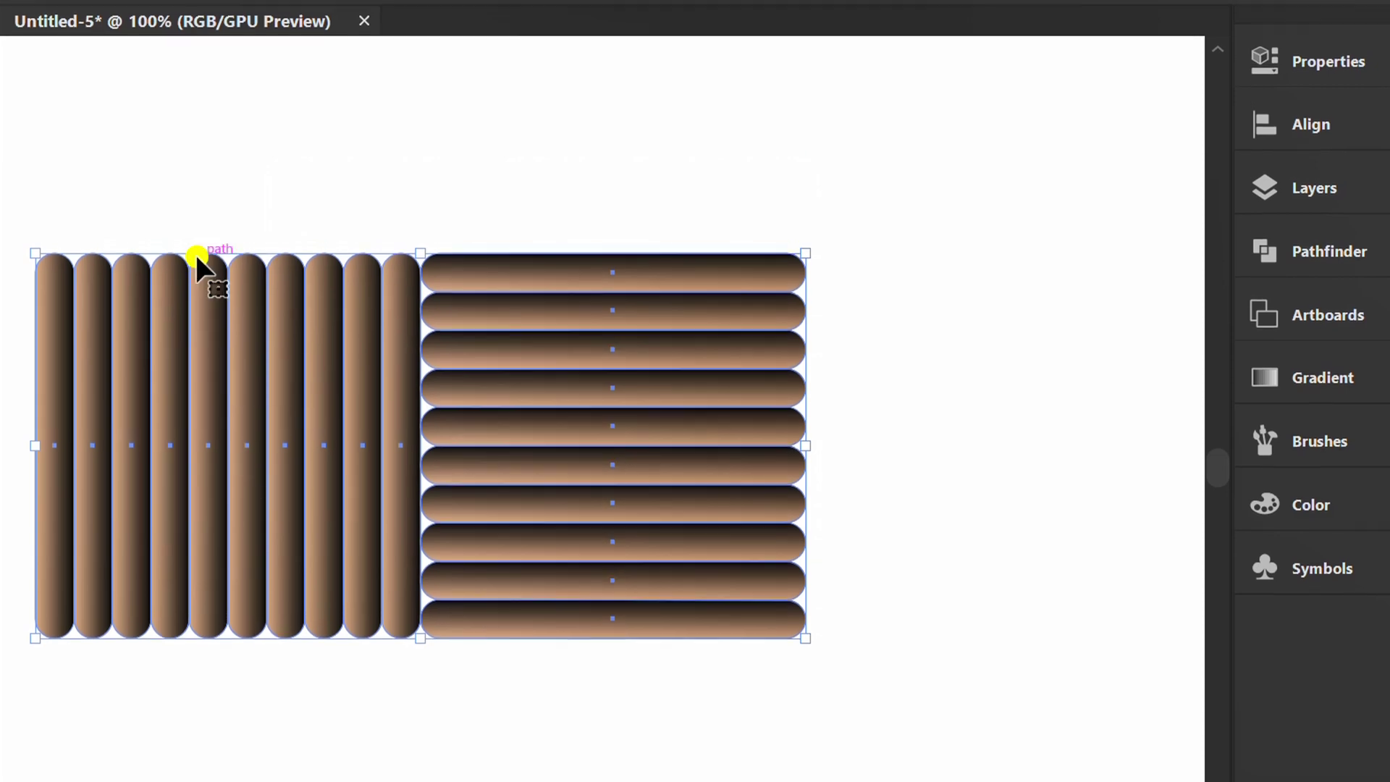
{"action": "left_click", "coordinate": [144, 22]}
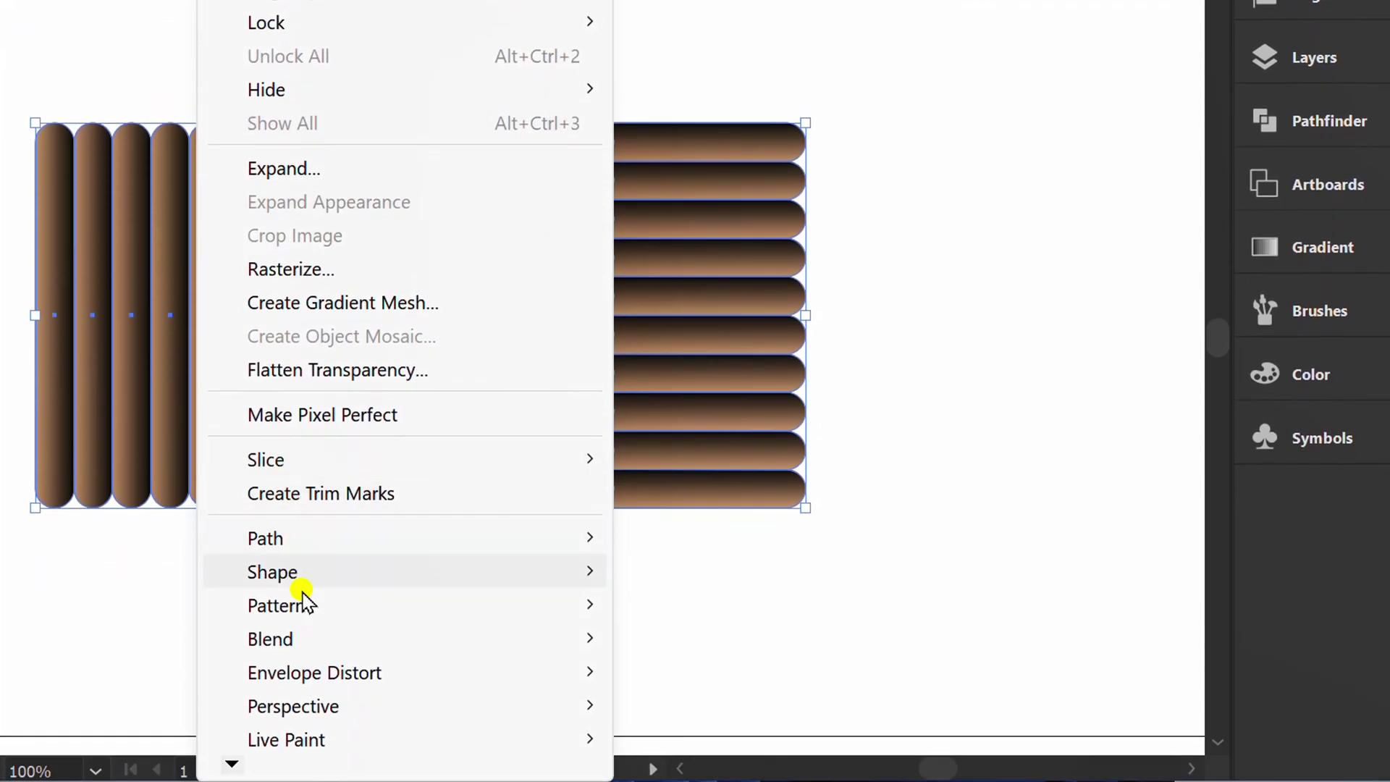
{"action": "mouse_move", "coordinate": [422, 615]}
{"action": "left_click", "coordinate": [699, 605]}
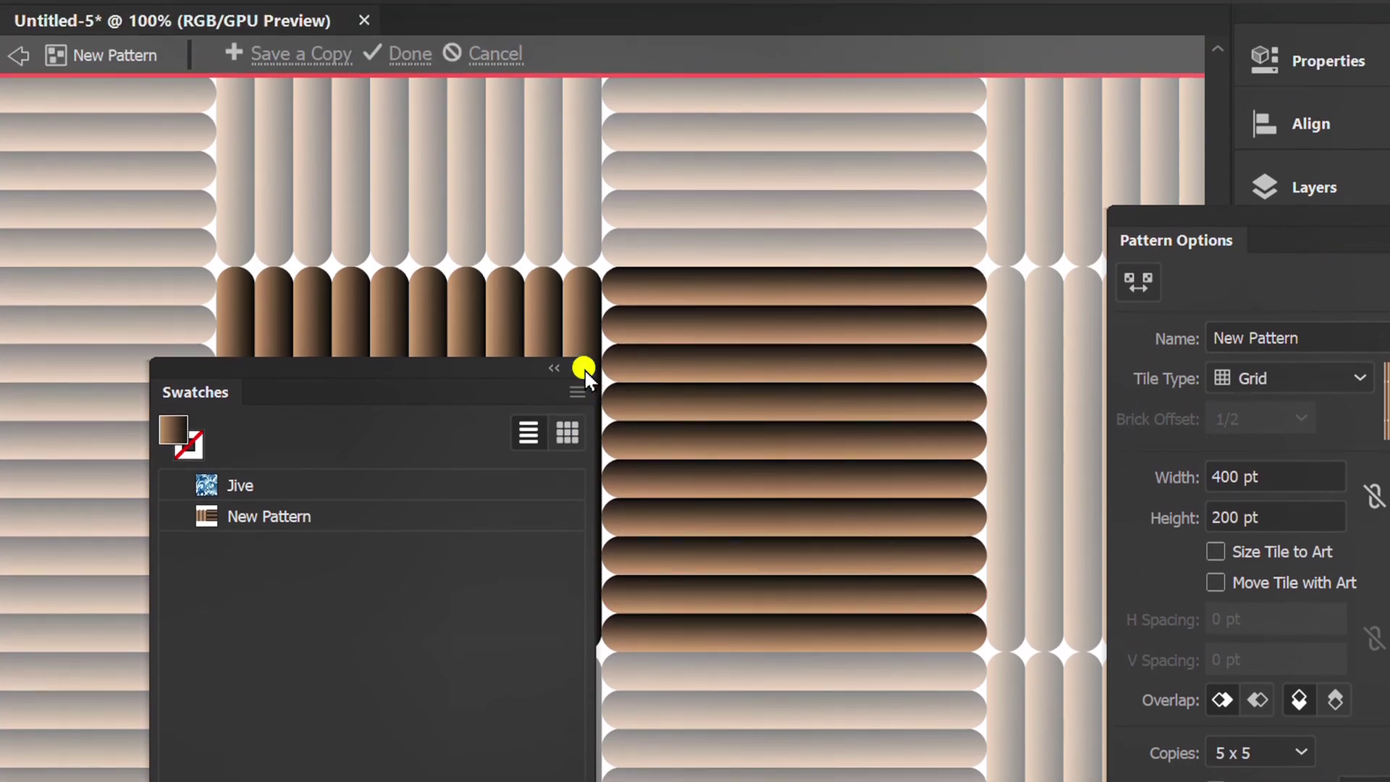
{"action": "left_click", "coordinate": [582, 368]}
- Set the pattern's Tile Type to Brick by Row
{"action": "left_click_drag", "start_coordinate": [1339, 217], "coordinate": [866, 137]}
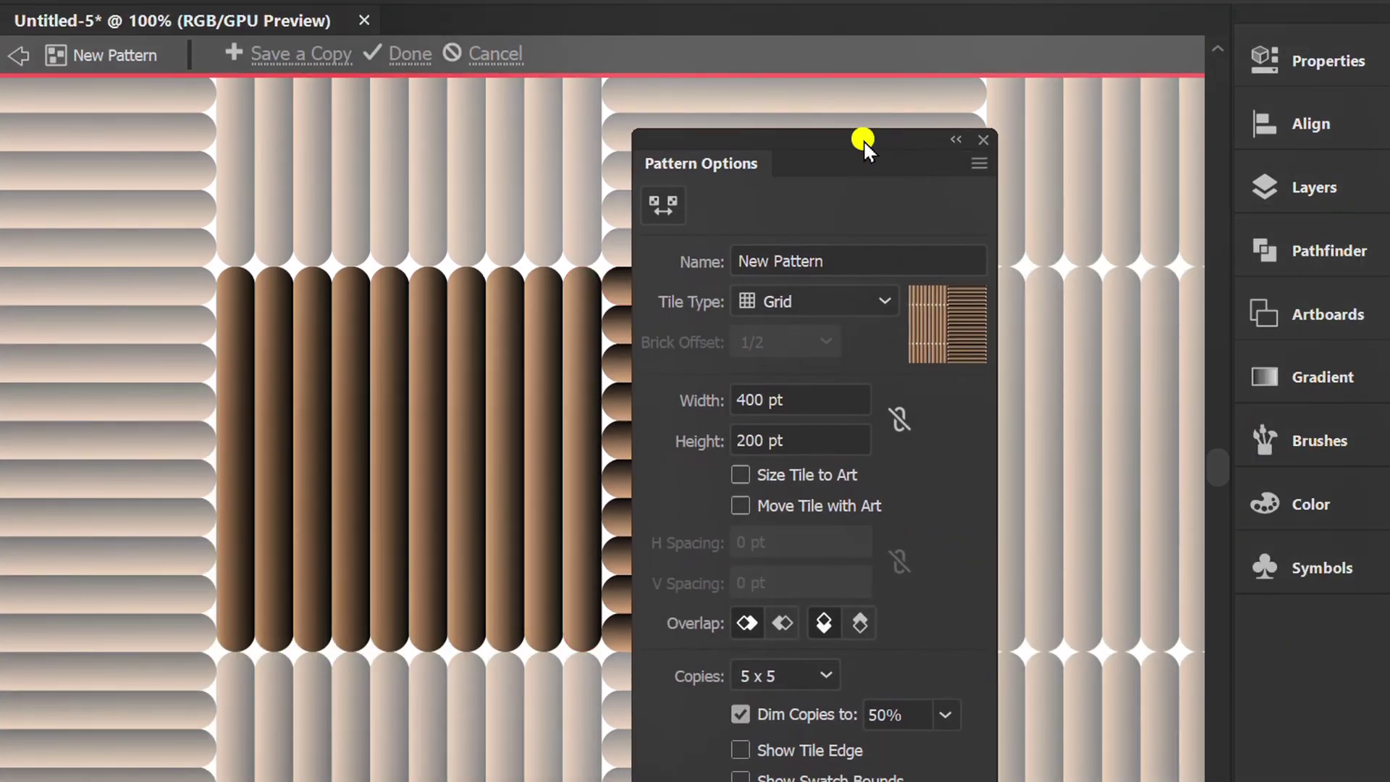
{"action": "left_click", "coordinate": [878, 304]}
{"action": "left_click", "coordinate": [834, 373]}
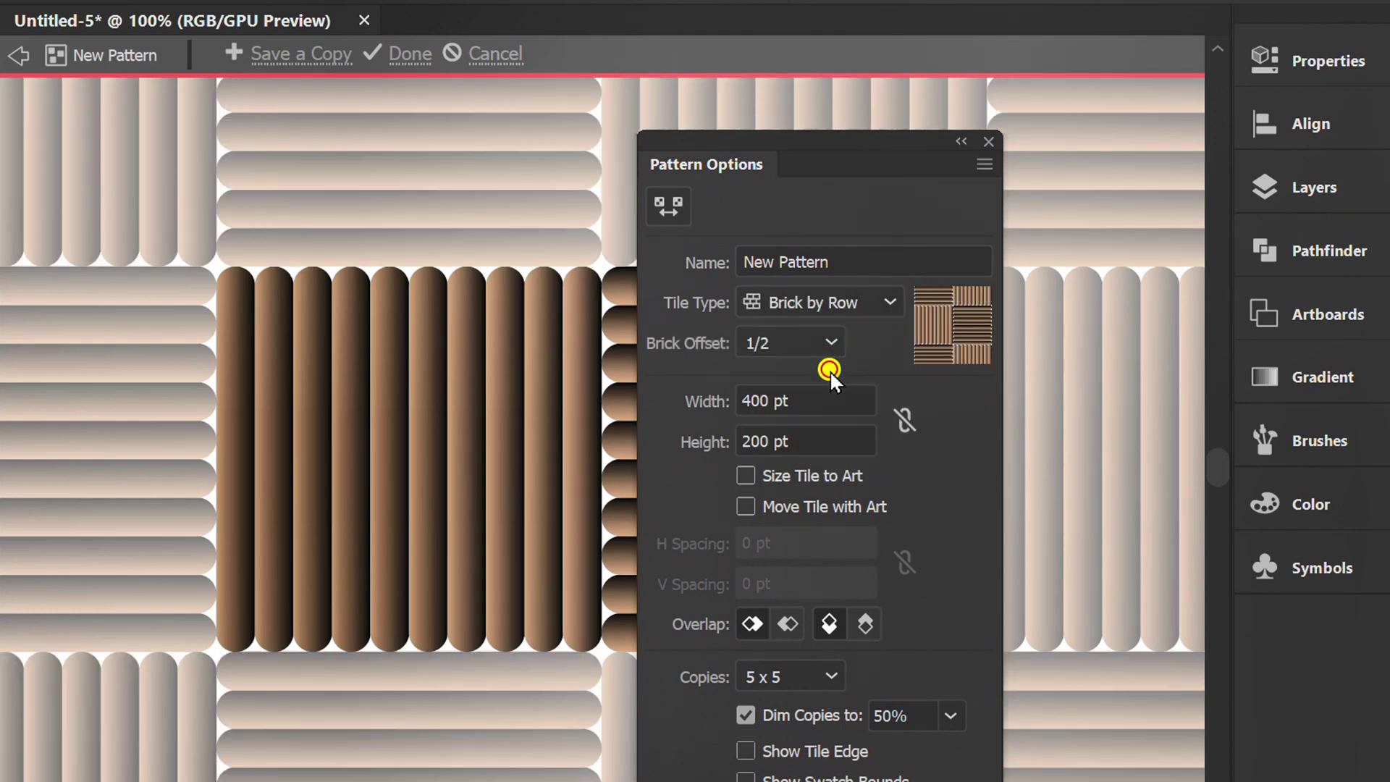
{"action": "left_click_drag", "start_coordinate": [812, 159], "coordinate": [1303, 634]}
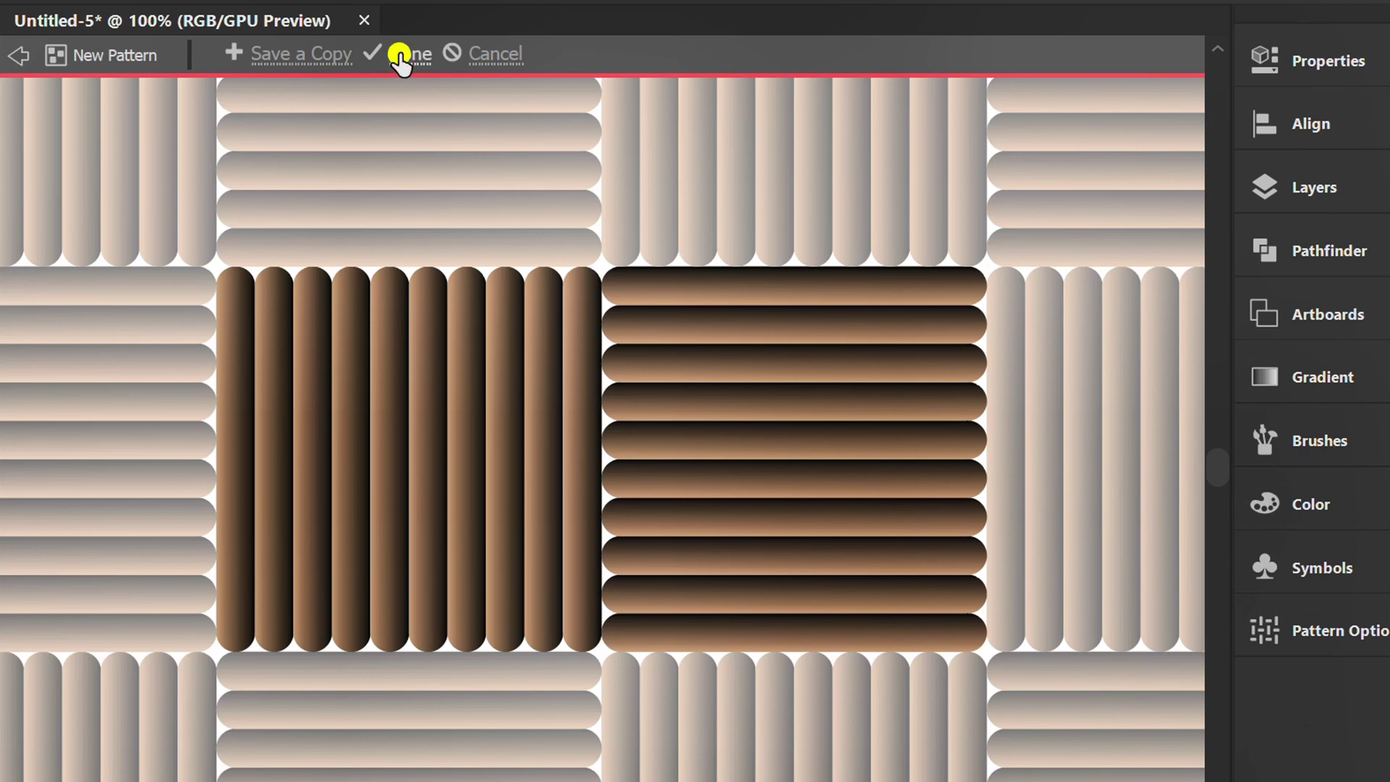
- Finish pattern editing and move the source bars below the artboard
{"action": "left_click", "coordinate": [400, 56]}
{"action": "scroll", "coordinate": [648, 194], "scroll_direction": "down", "scroll_amount": 3}
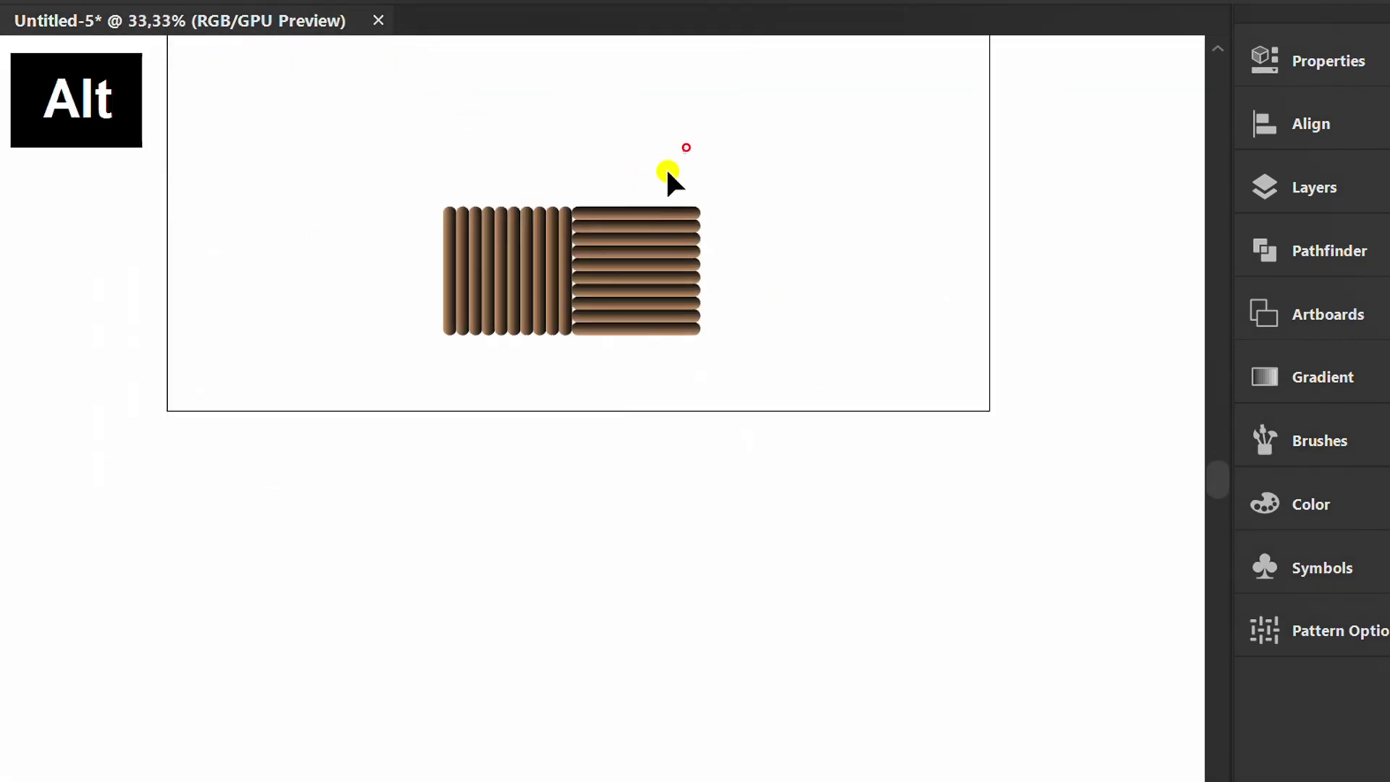
{"action": "left_click", "coordinate": [528, 249]}
{"action": "left_click_drag", "start_coordinate": [528, 248], "coordinate": [509, 633]}
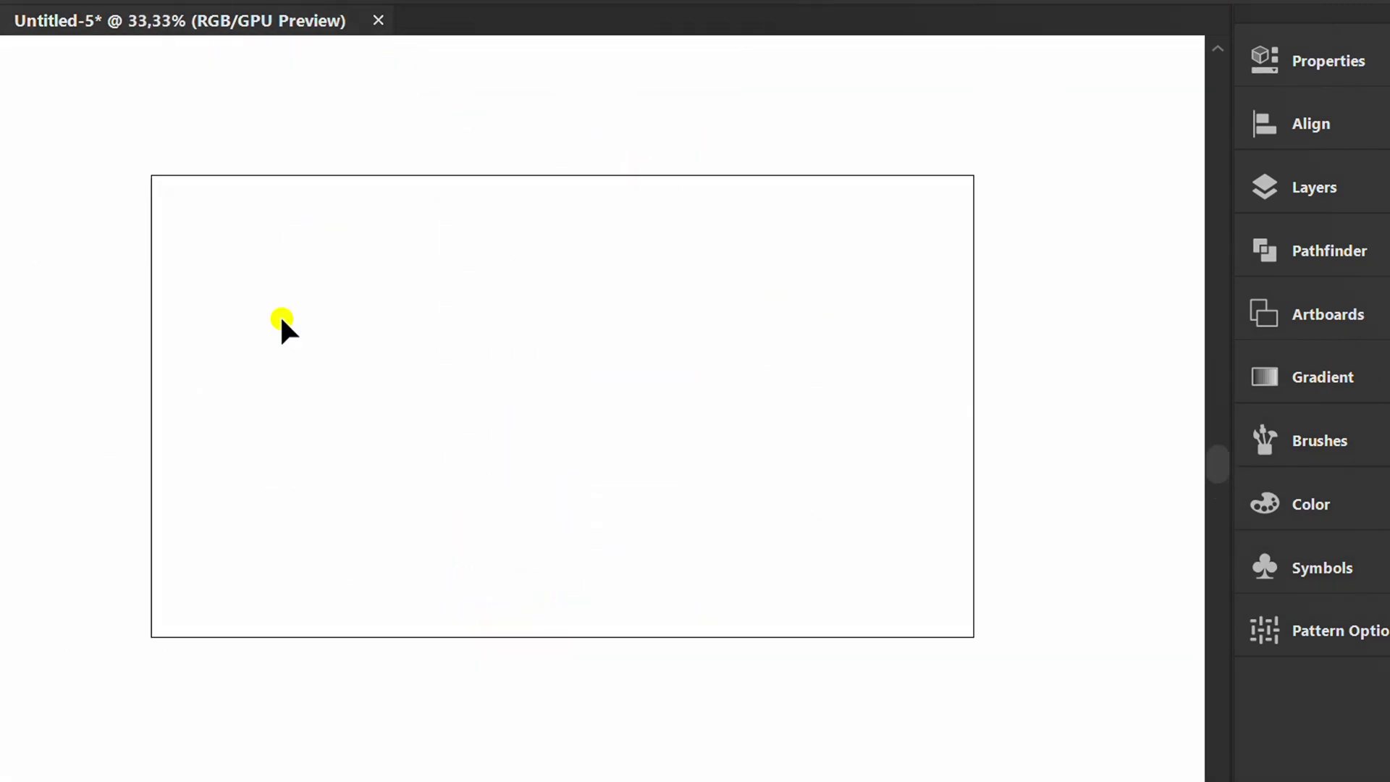
- Draw a rectangle covering the whole artboard and fill it solid black
{"action": "key", "text": "m"}
{"action": "left_click_drag", "start_coordinate": [154, 171], "coordinate": [974, 637]}
{"action": "left_click", "coordinate": [1297, 69]}
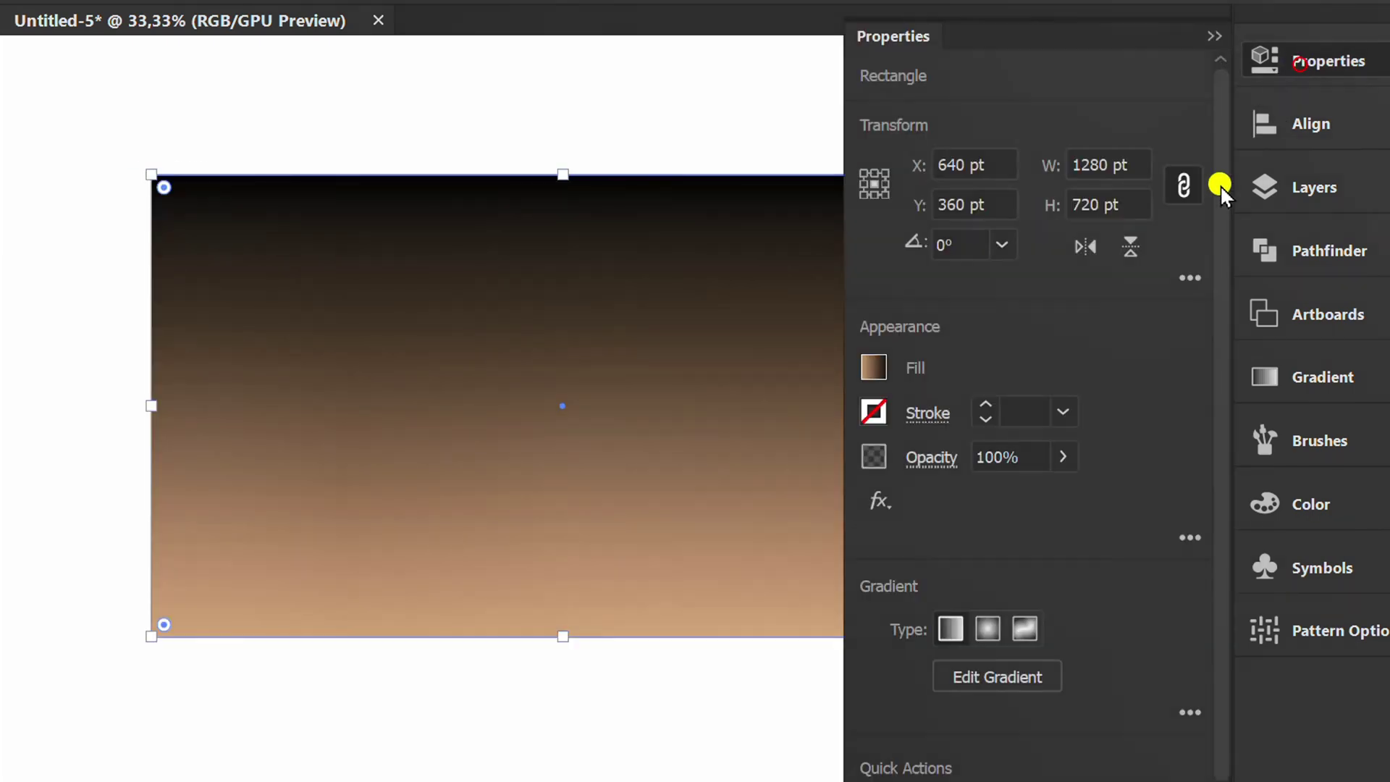
{"action": "left_click", "coordinate": [874, 368]}
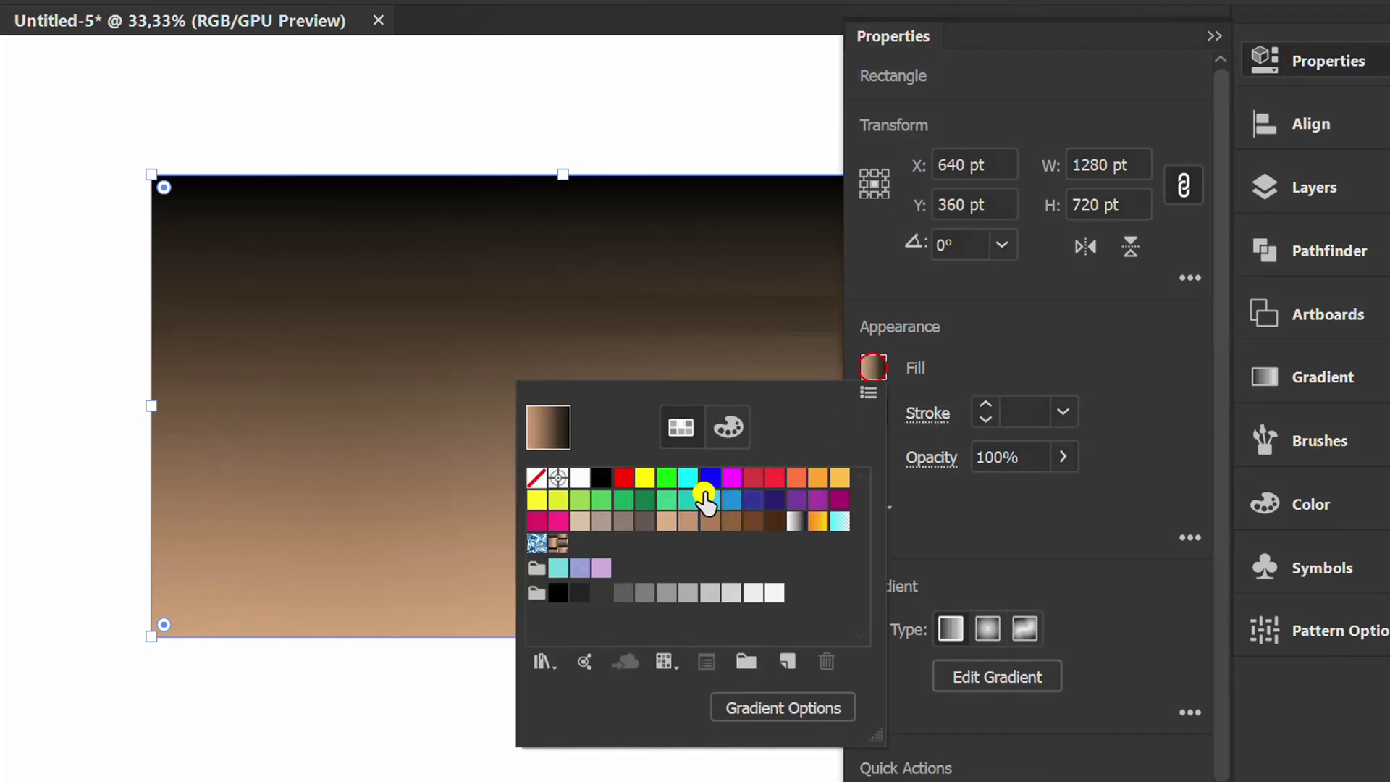
{"action": "left_click", "coordinate": [598, 479]}
{"action": "left_click", "coordinate": [1080, 343]}
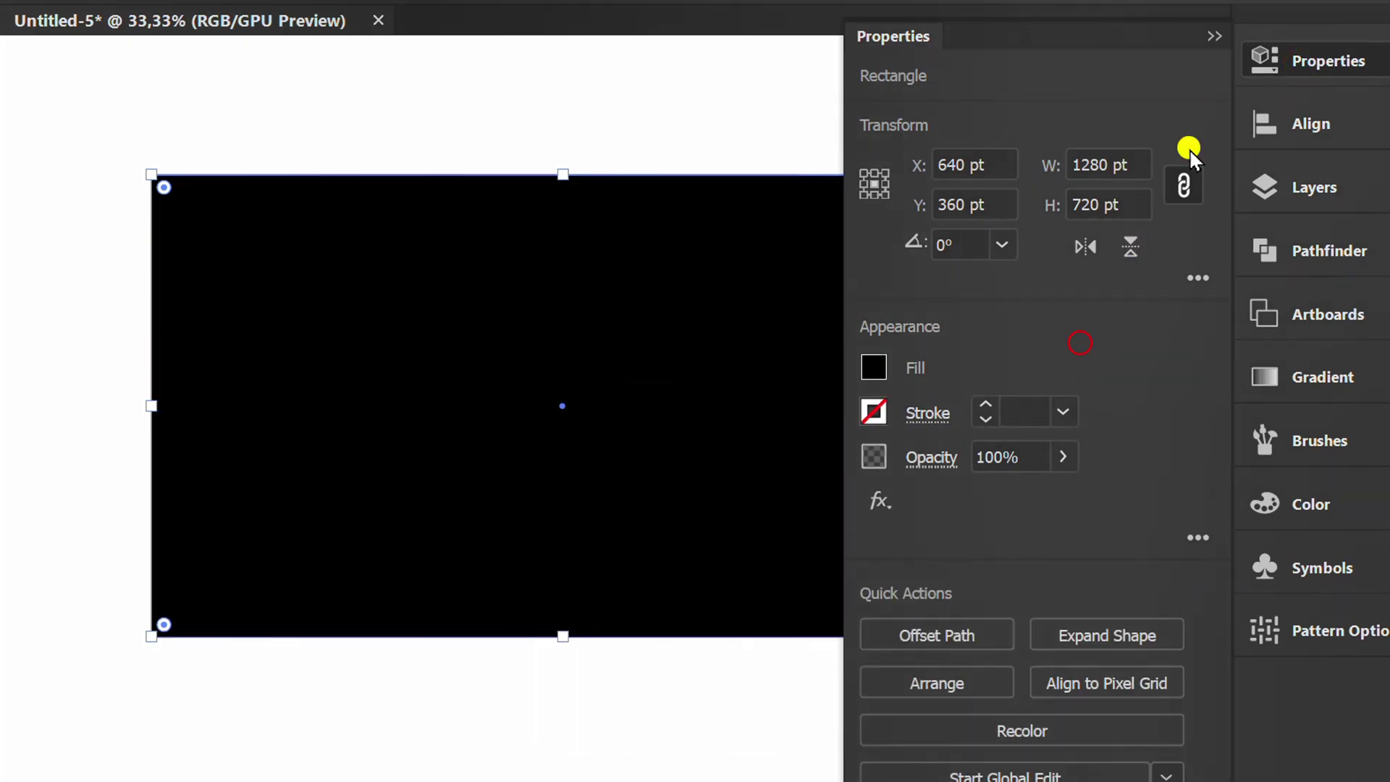
- Paste a copy of the 1280 by 720 pt black rectangle in front, filled with the brown basket-weave pattern
{"action": "left_click", "coordinate": [1210, 34]}
{"action": "key", "text": "ctrl+c"}
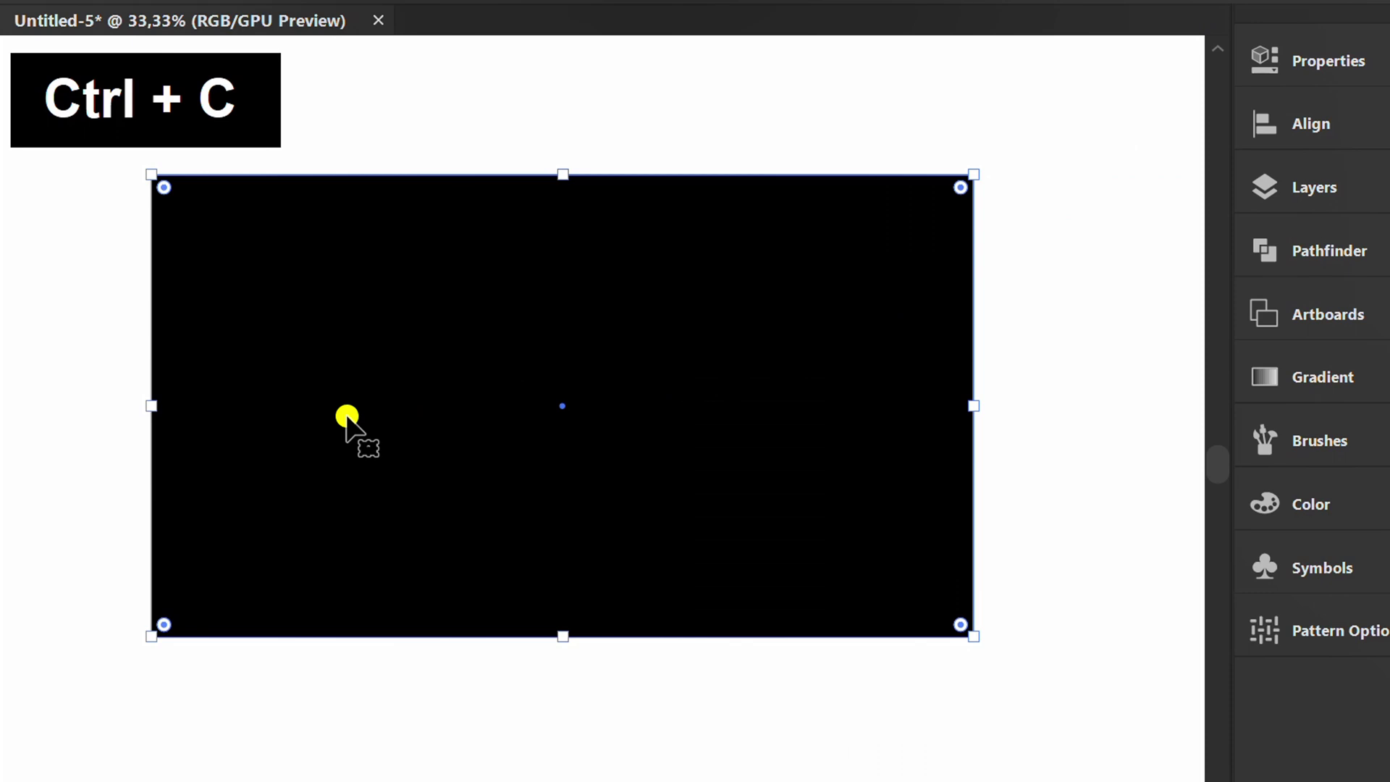
{"action": "key", "text": "ctrl+f"}
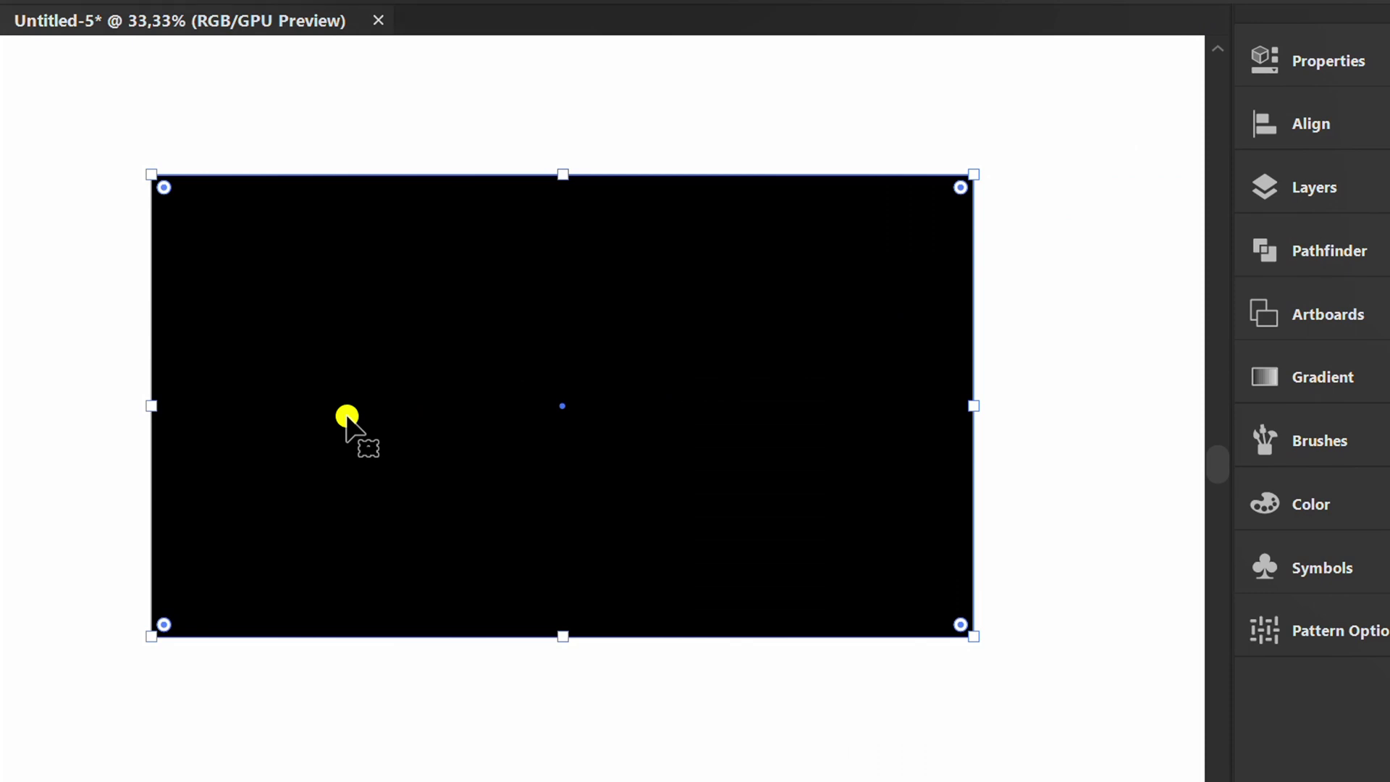
{"action": "left_click", "coordinate": [1360, 58]}
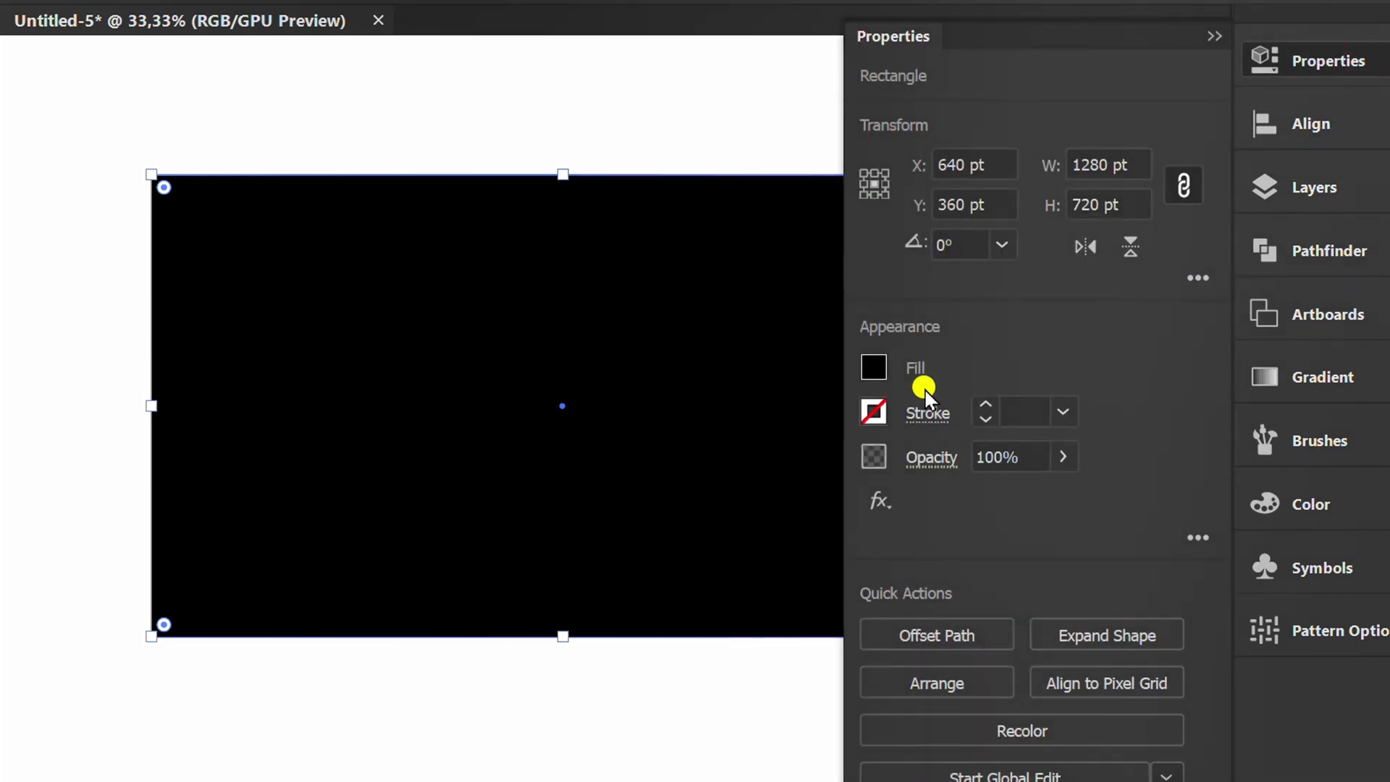
{"action": "left_click", "coordinate": [871, 367]}
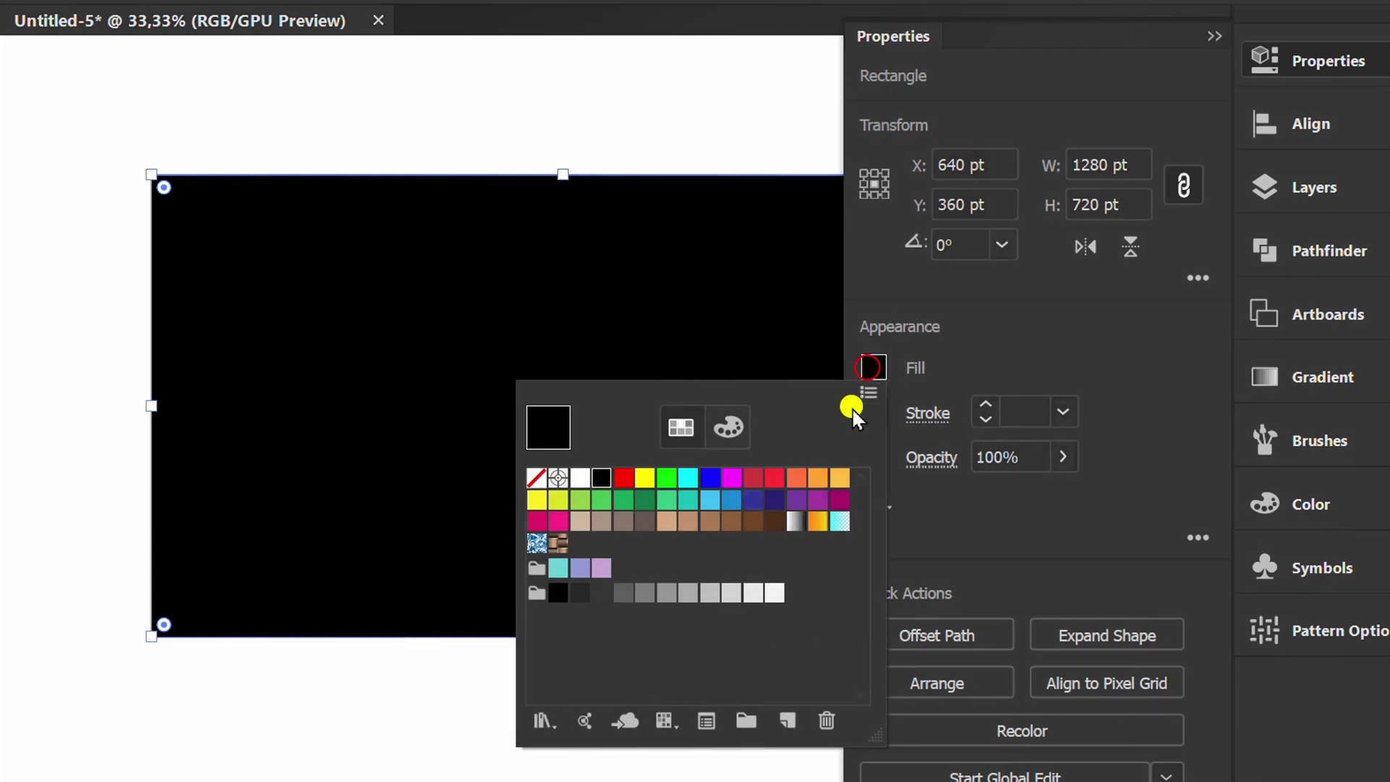
{"action": "left_click", "coordinate": [554, 547]}
{"action": "left_click", "coordinate": [1083, 342]}
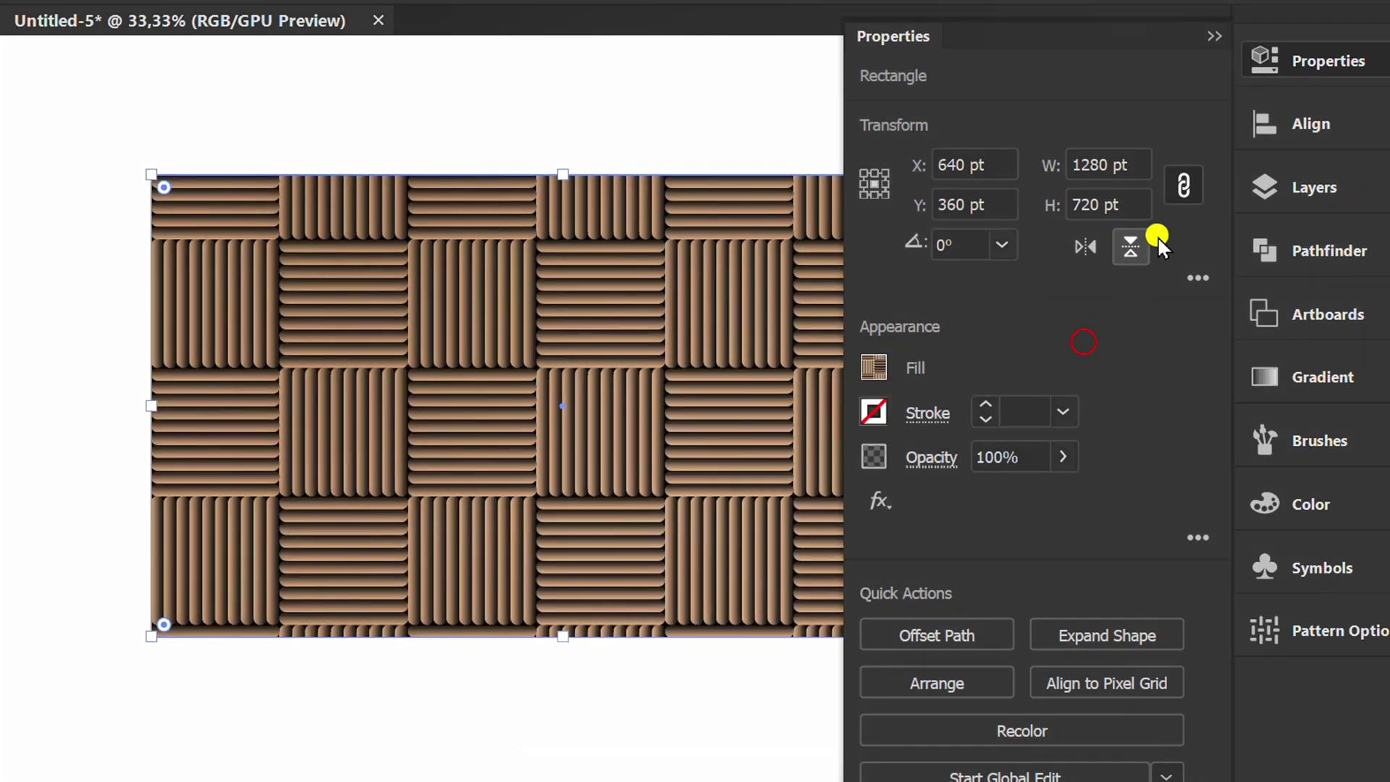
{"action": "left_click", "coordinate": [1214, 35]}
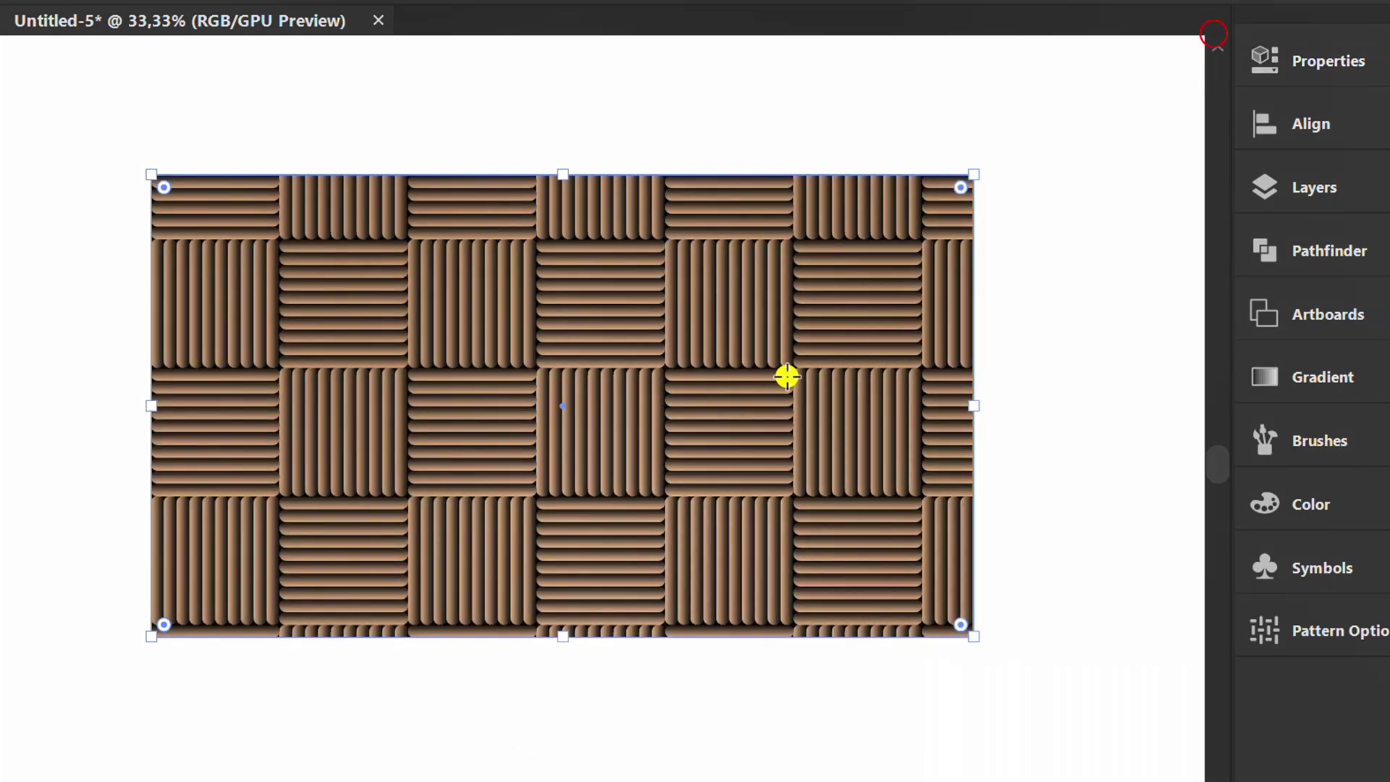
- Scale the rectangle's pattern uniformly to 80% with Transform Objects unchecked
{"action": "right_click", "coordinate": [388, 271]}
{"action": "mouse_move", "coordinate": [622, 715]}
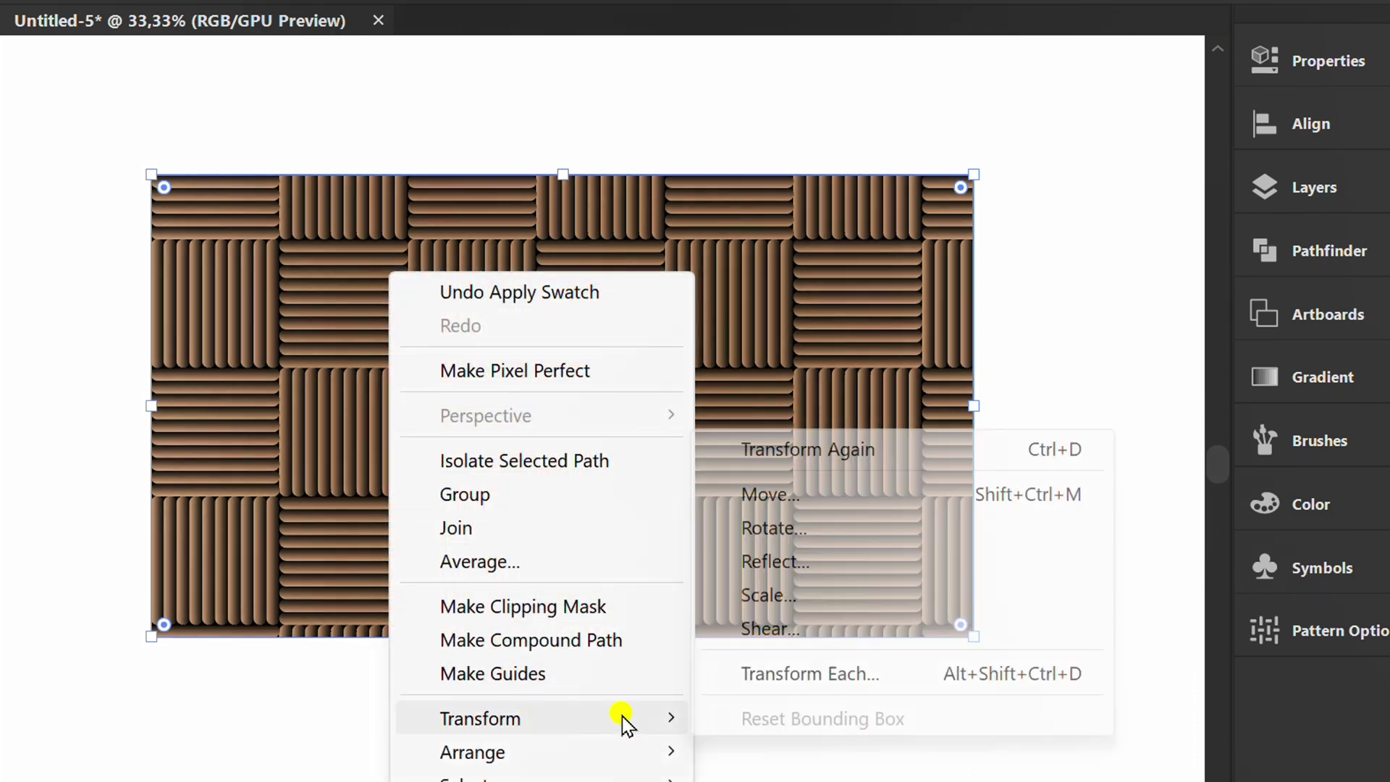
{"action": "left_click", "coordinate": [818, 598]}
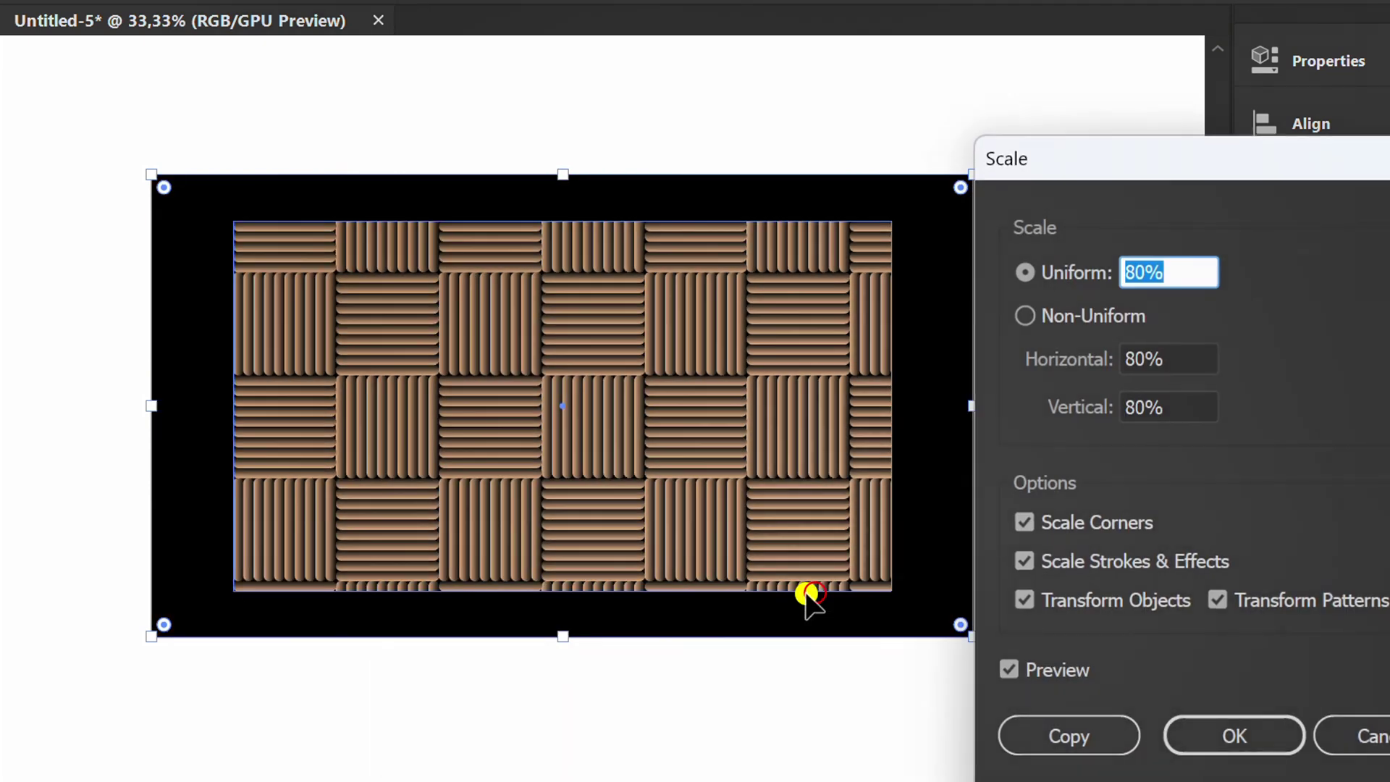
{"action": "left_click", "coordinate": [1020, 598]}
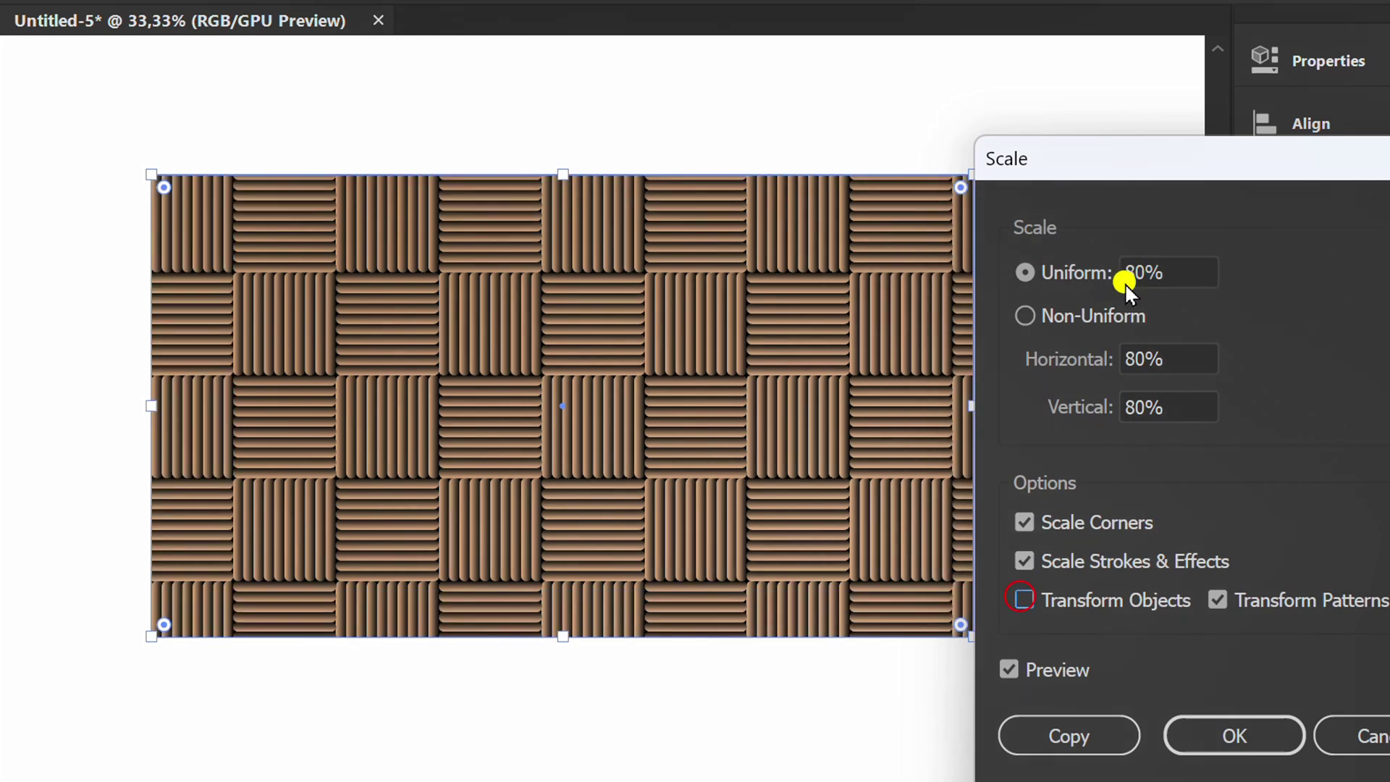
{"action": "left_click_drag", "start_coordinate": [1138, 163], "coordinate": [900, 102]}
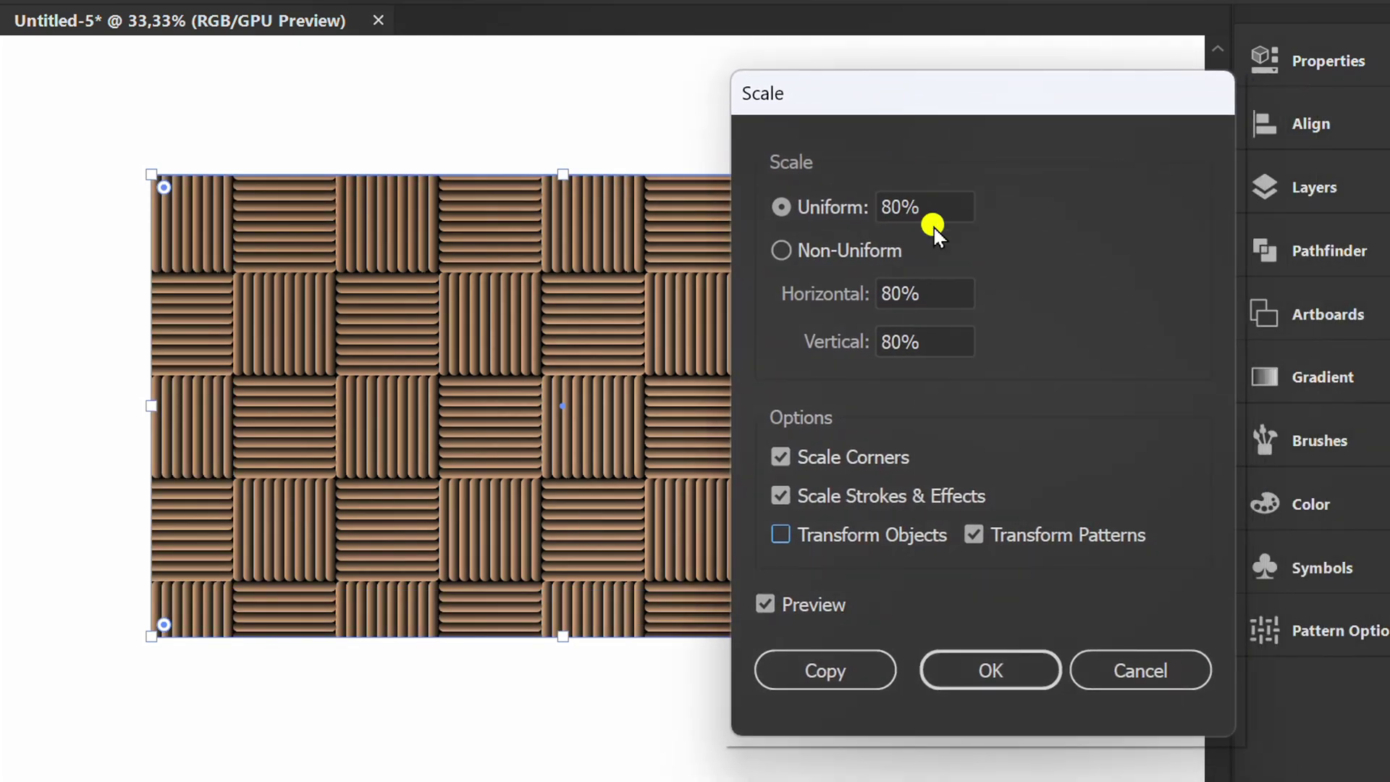
{"action": "left_click", "coordinate": [948, 207]}
{"action": "scroll", "coordinate": [949, 209], "scroll_direction": "down", "scroll_amount": 18}
{"action": "scroll", "coordinate": [950, 209], "scroll_direction": "up", "scroll_amount": 14}
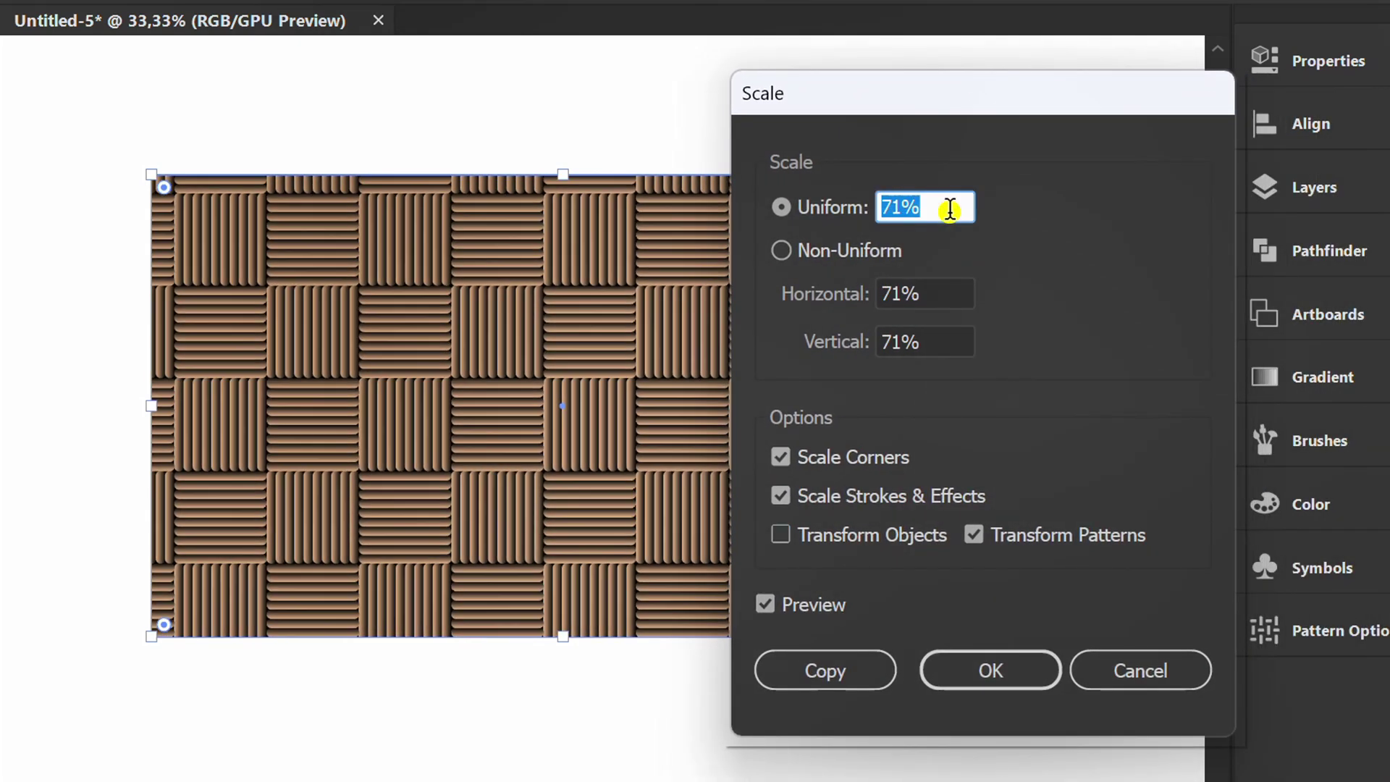
{"action": "scroll", "coordinate": [950, 210], "scroll_direction": "up", "scroll_amount": 3}
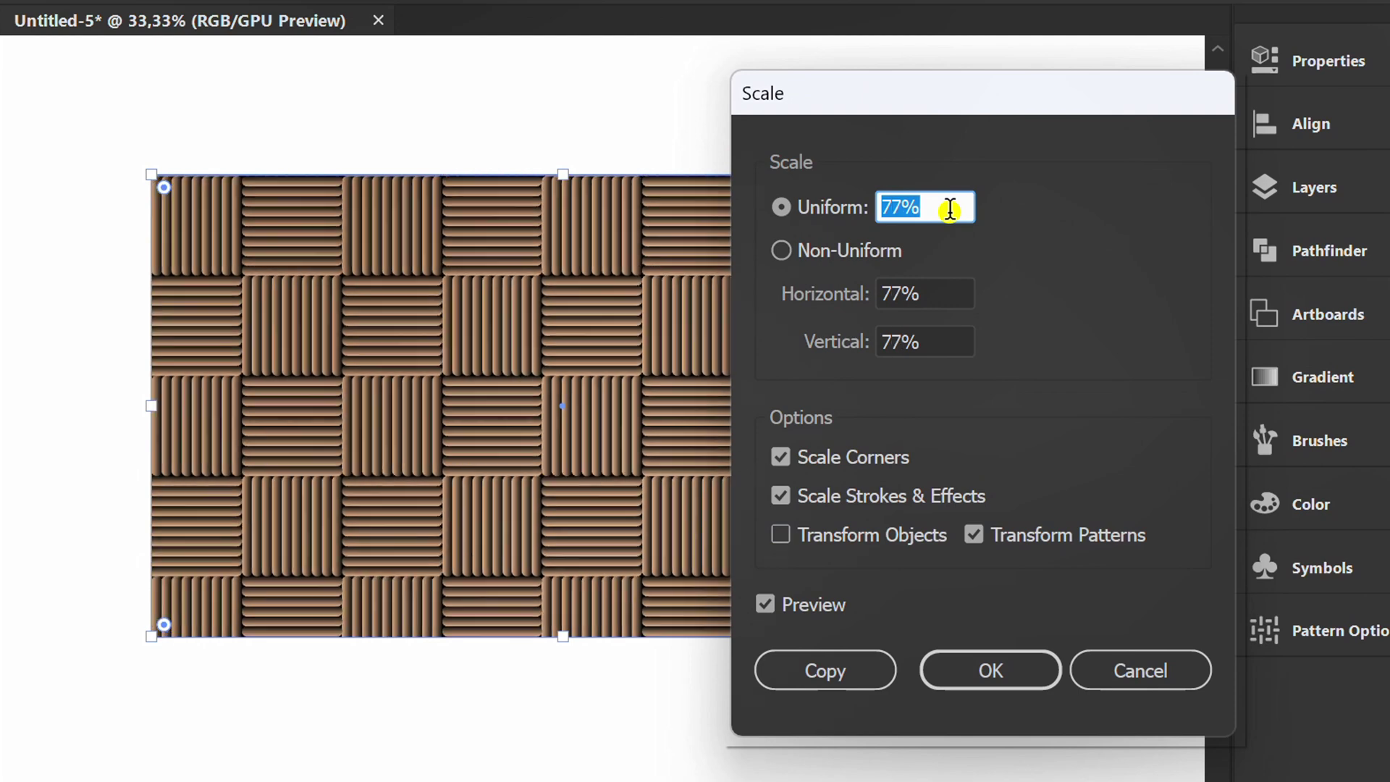
{"action": "left_click", "coordinate": [1006, 668]}
- Paste another black rectangle in front and apply a white-to-black gradient preset
{"action": "key", "text": "v"}
{"action": "left_click", "coordinate": [774, 710]}
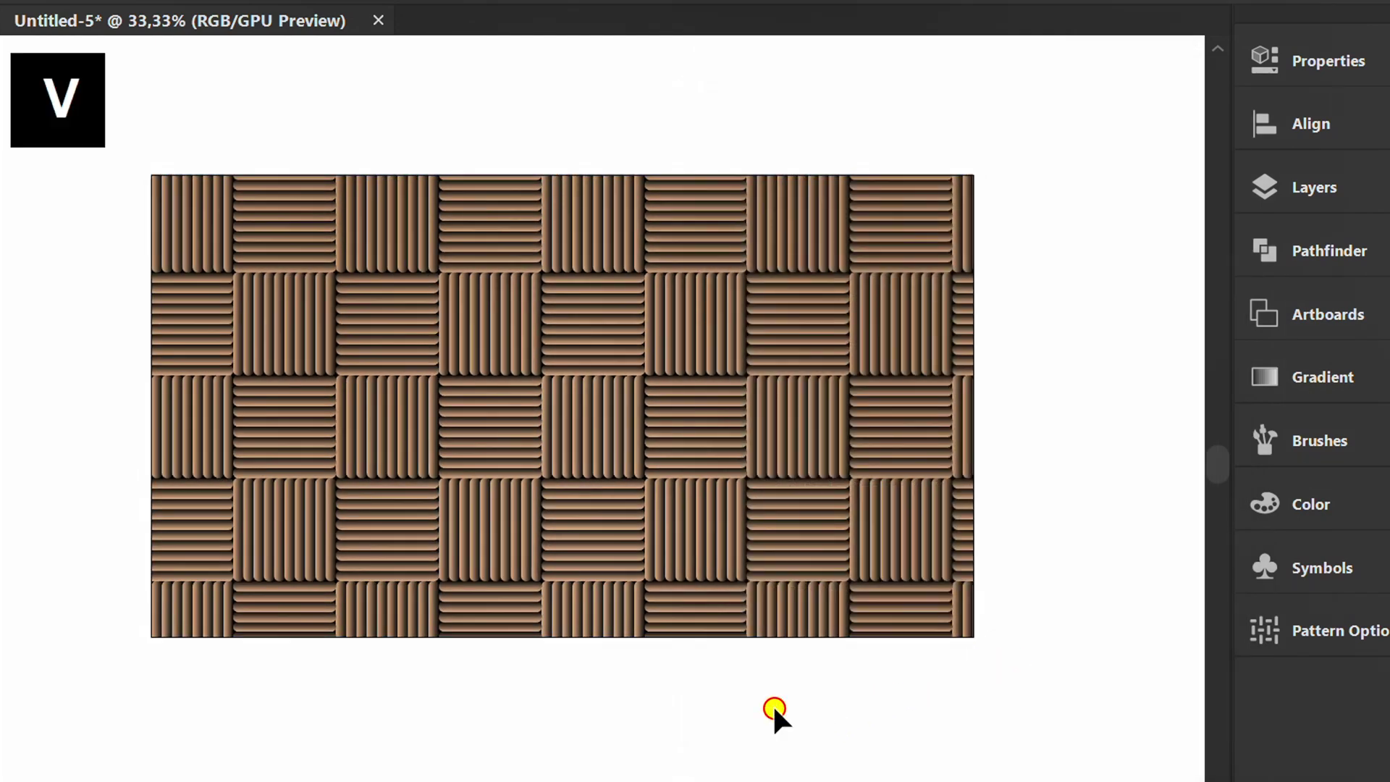
{"action": "key", "text": "ctrl+f"}
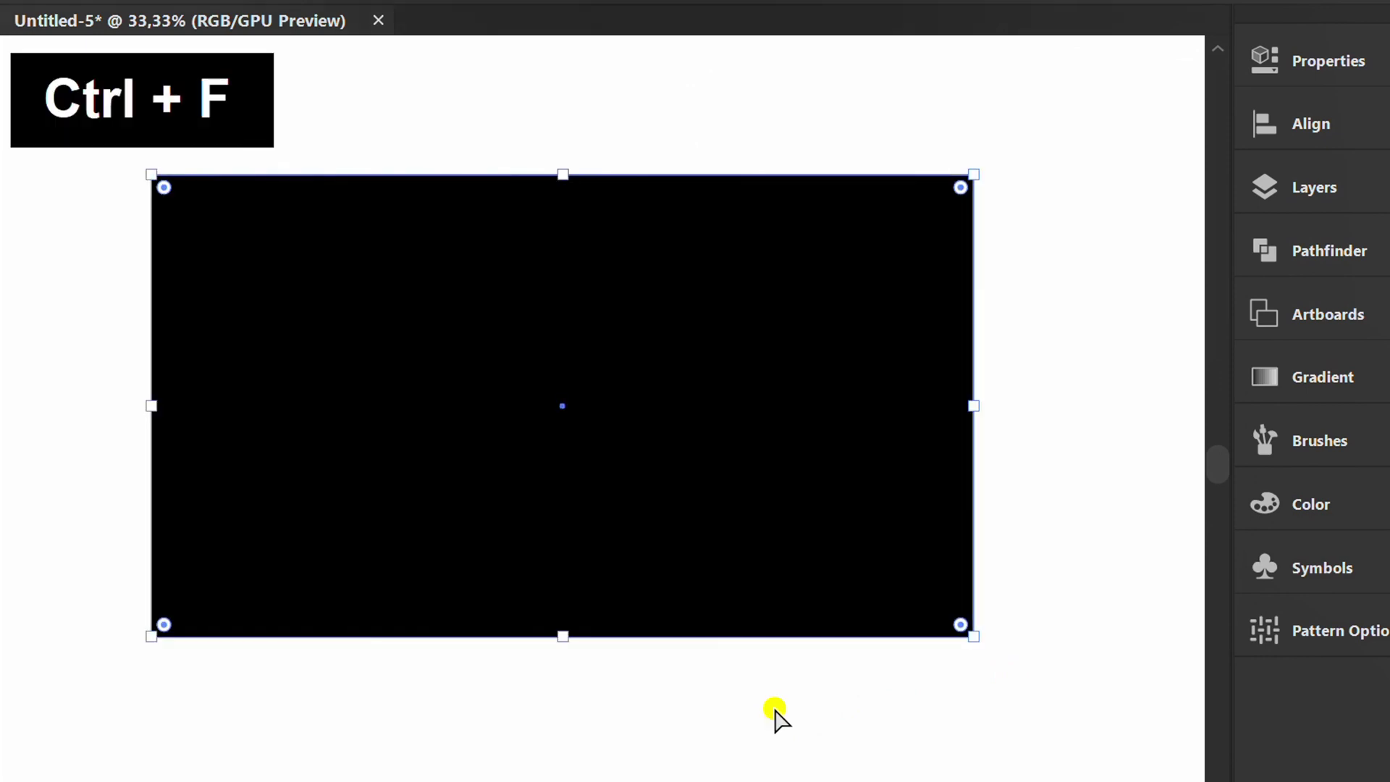
{"action": "left_click", "coordinate": [1295, 376]}
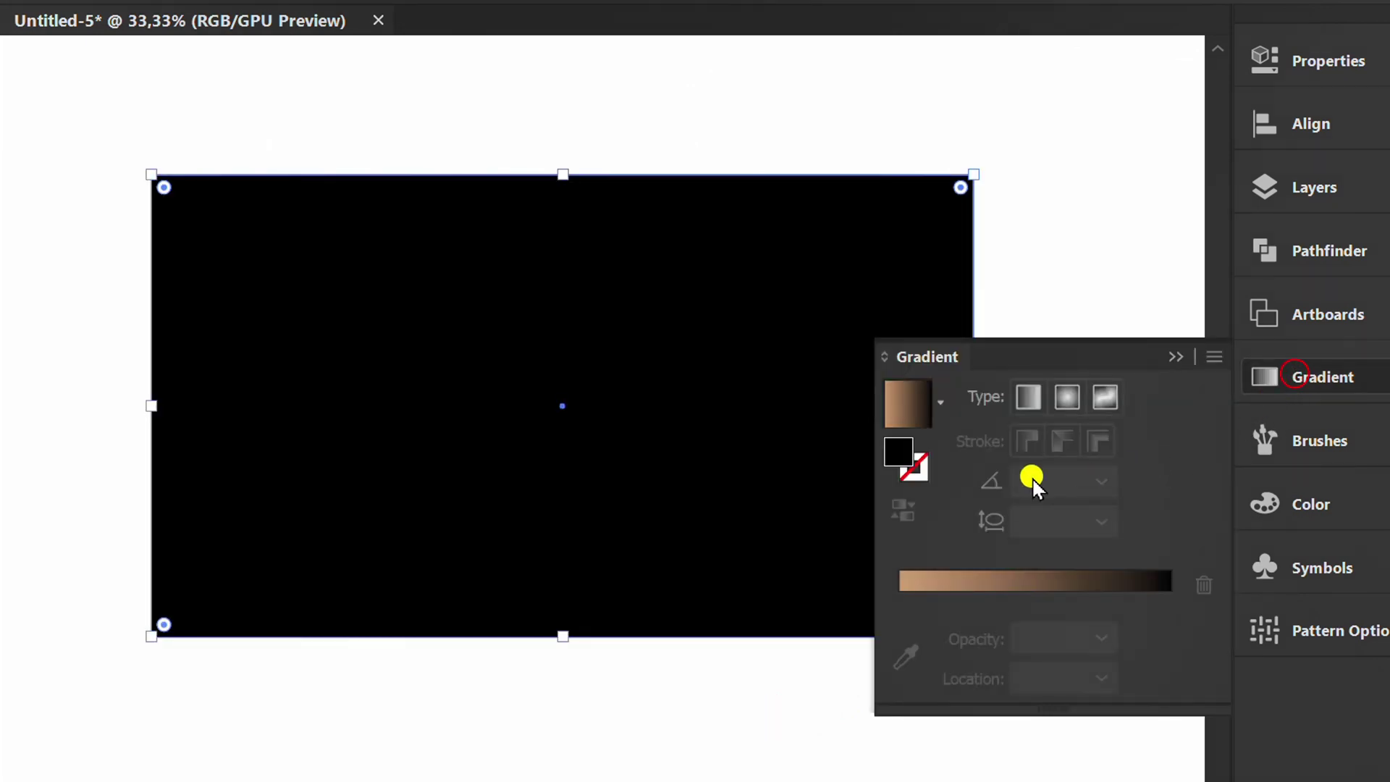
{"action": "left_click", "coordinate": [939, 400]}
{"action": "left_click", "coordinate": [755, 476]}
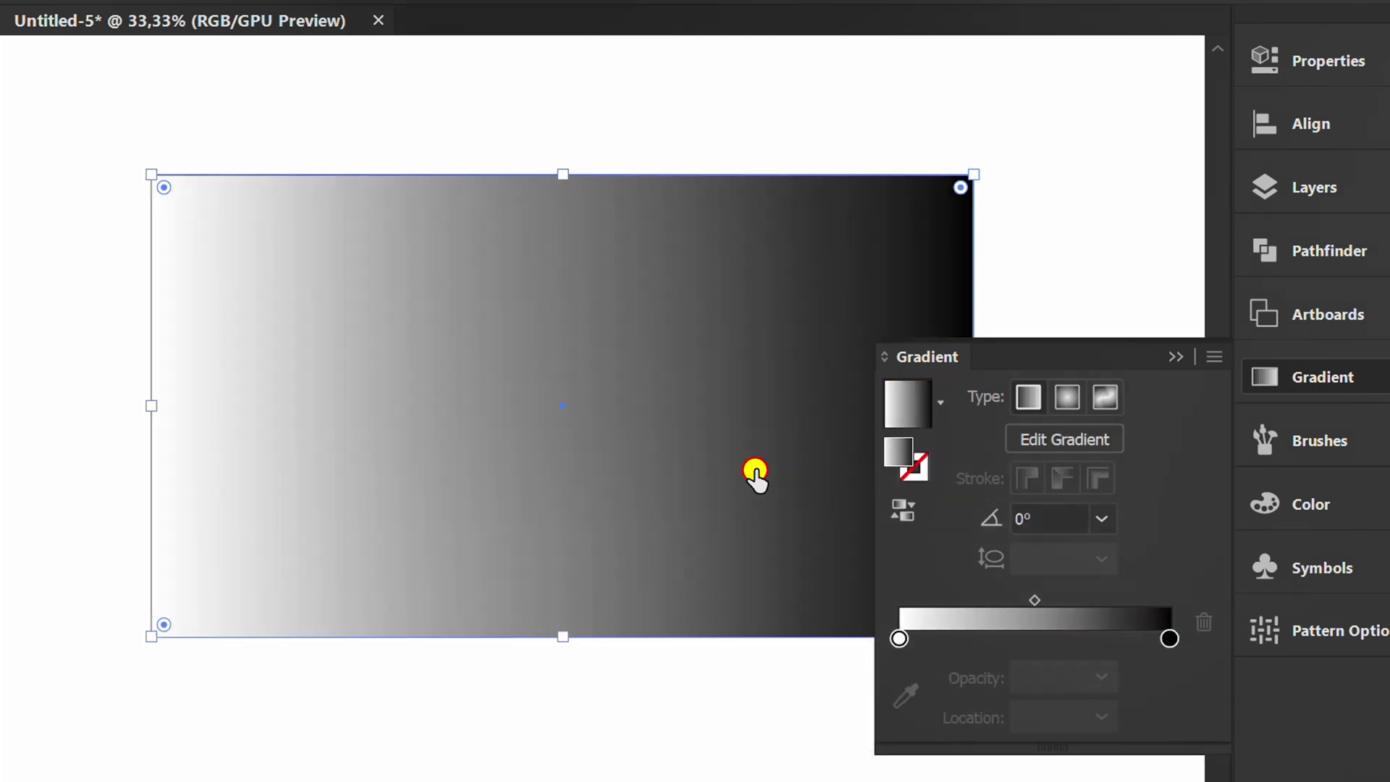
- Make the white stop black at 0% opacity and switch the gradient type to Radial
{"action": "double_click", "coordinate": [902, 640]}
{"action": "left_click", "coordinate": [843, 336]}
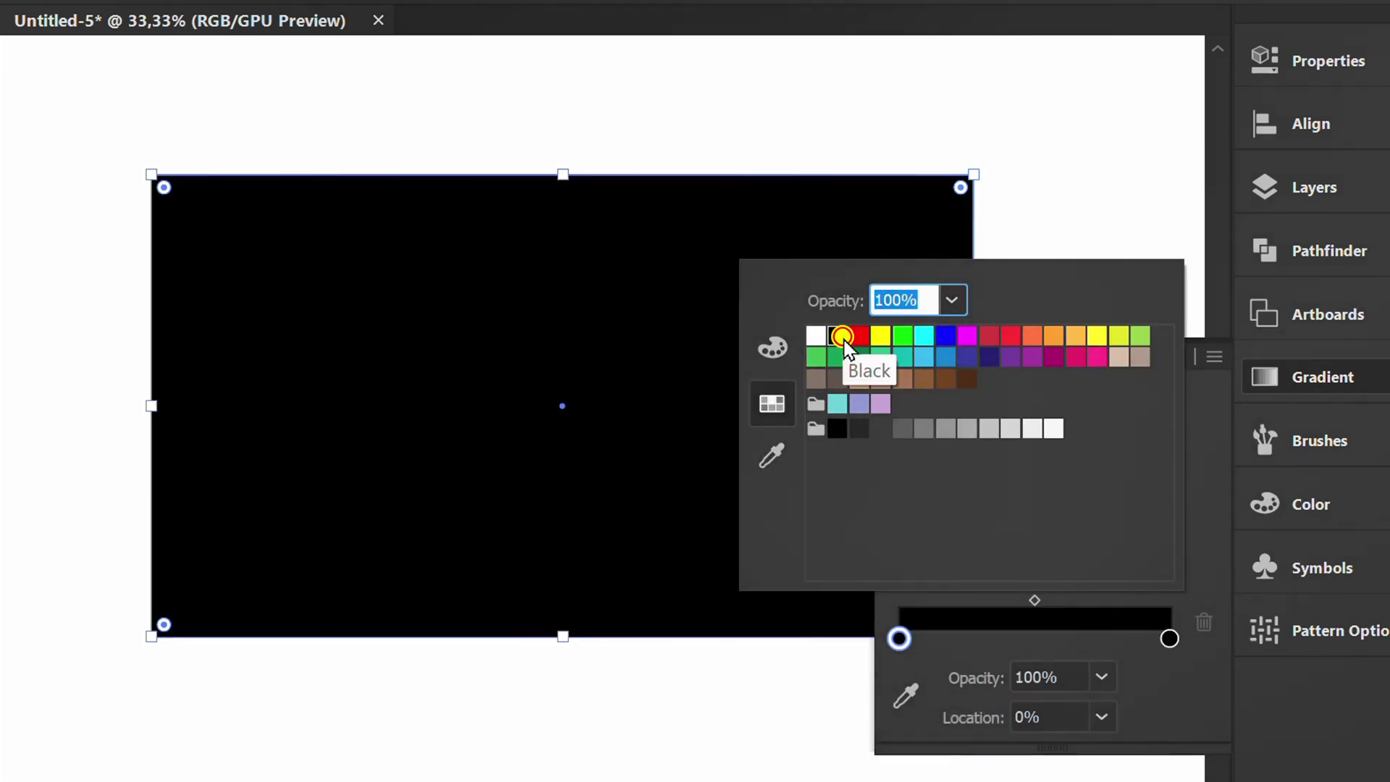
{"action": "left_click", "coordinate": [960, 302]}
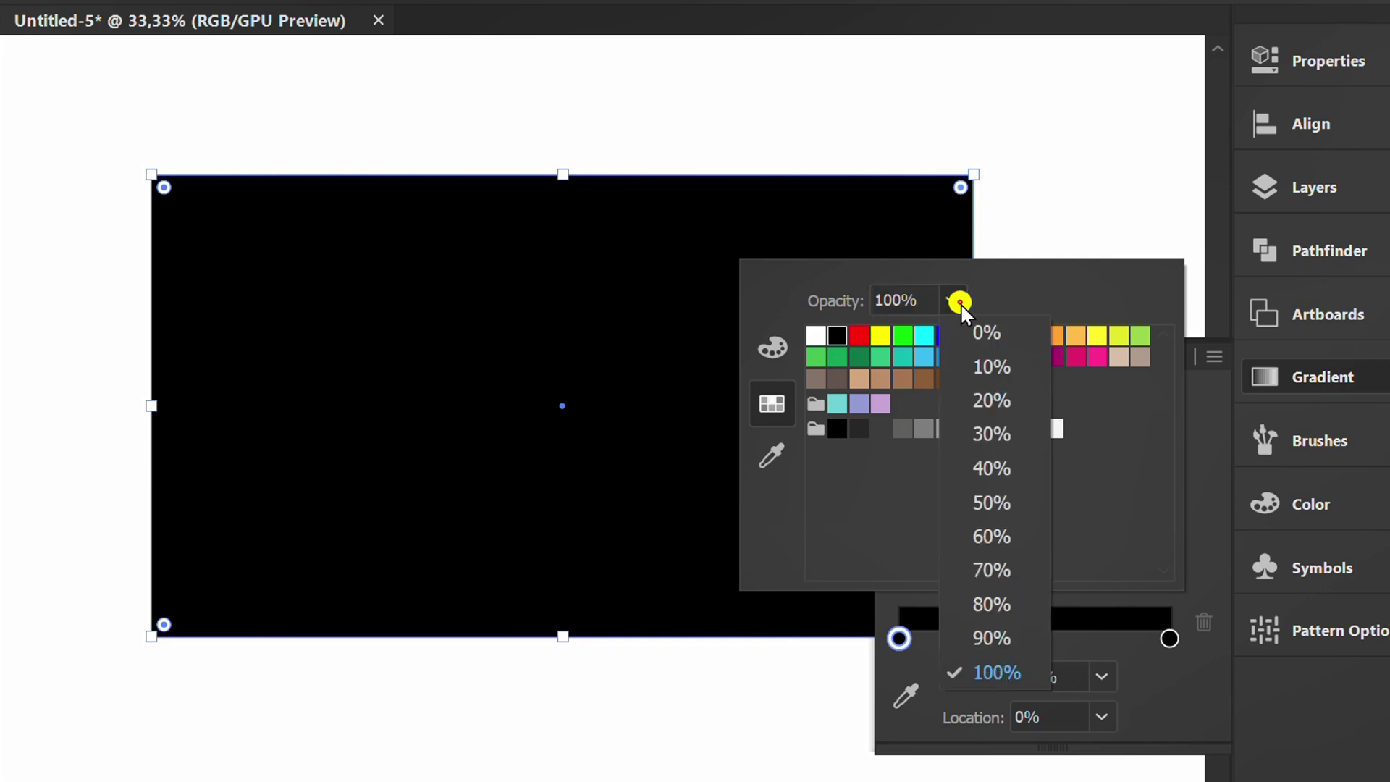
{"action": "left_click", "coordinate": [1001, 329]}
{"action": "left_click", "coordinate": [1183, 697]}
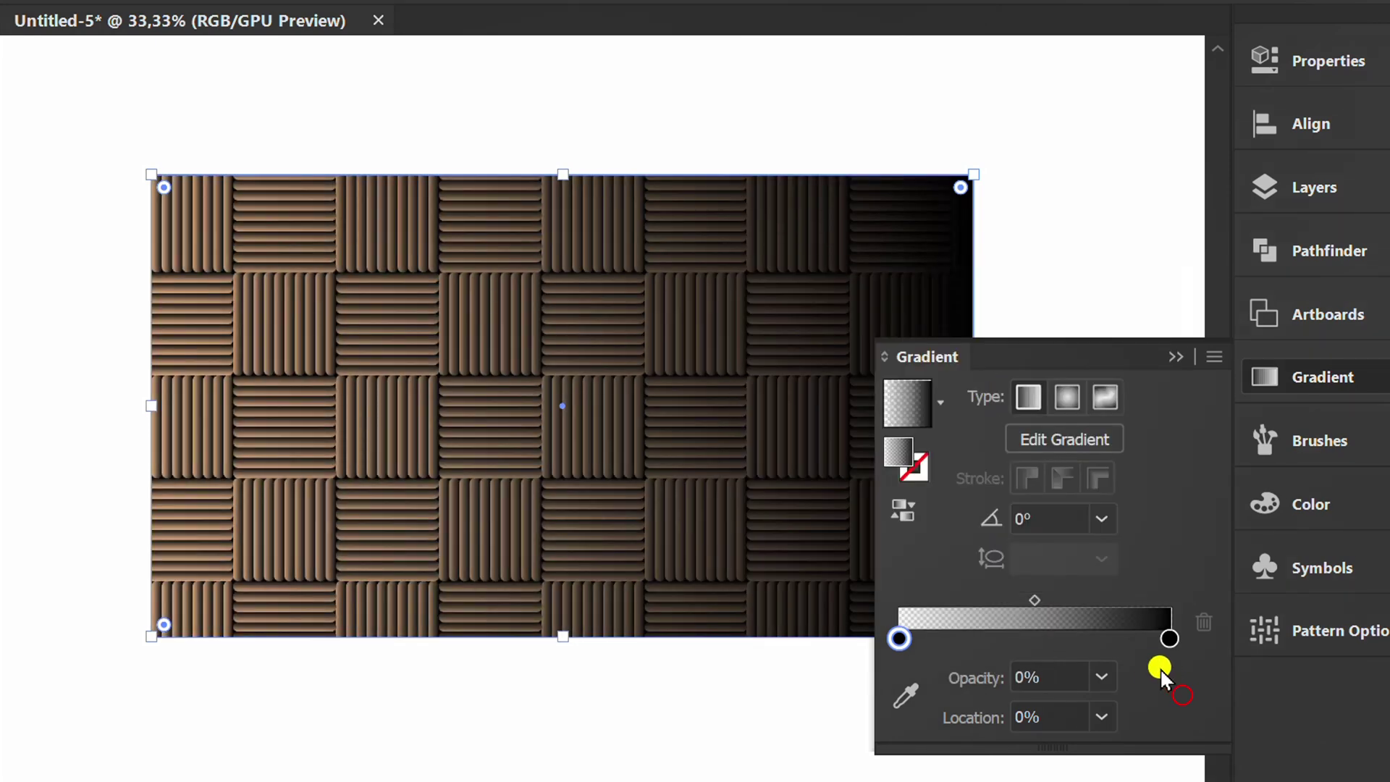
{"action": "left_click", "coordinate": [1063, 399]}
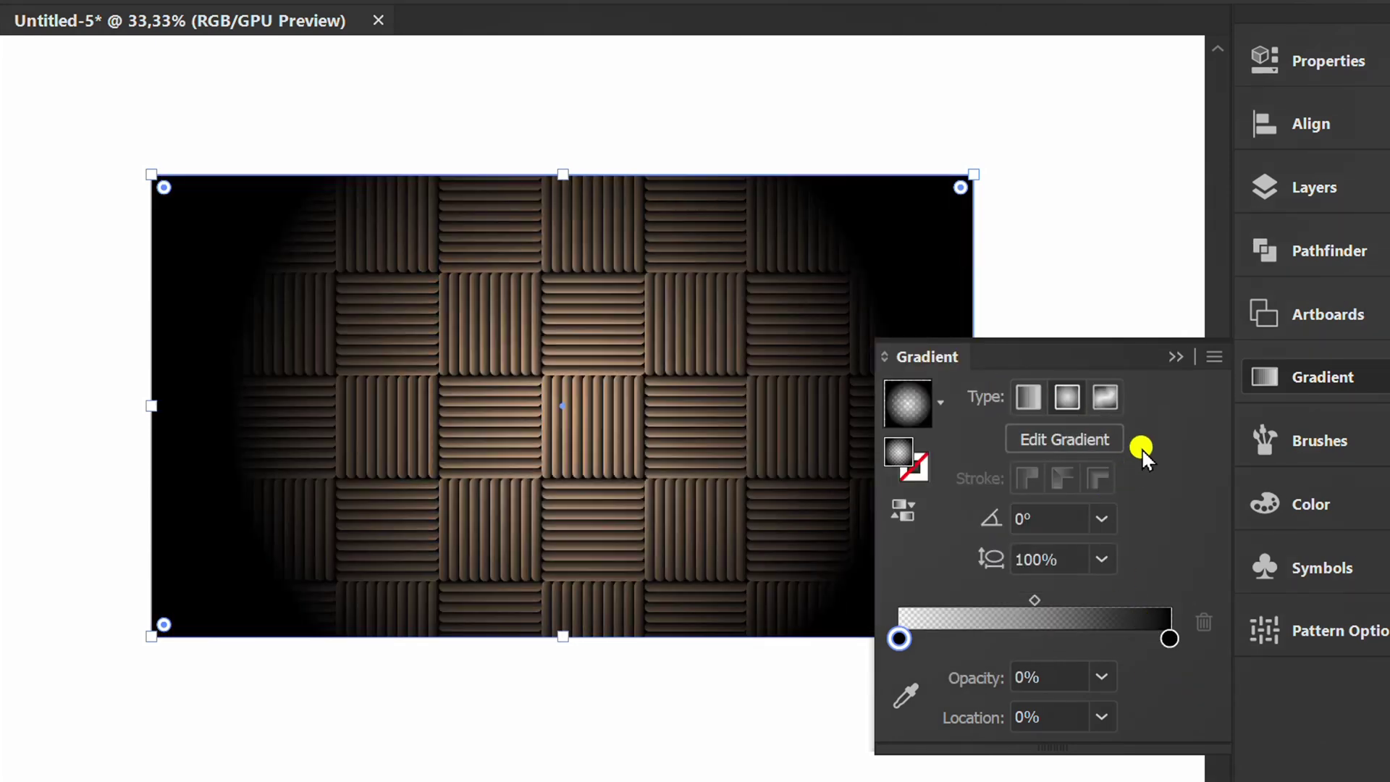
{"action": "left_click", "coordinate": [1169, 359]}
- Enlarge and redraw the radial gradient diagonally so it darkens only the pattern's edges
{"action": "key", "text": "g"}
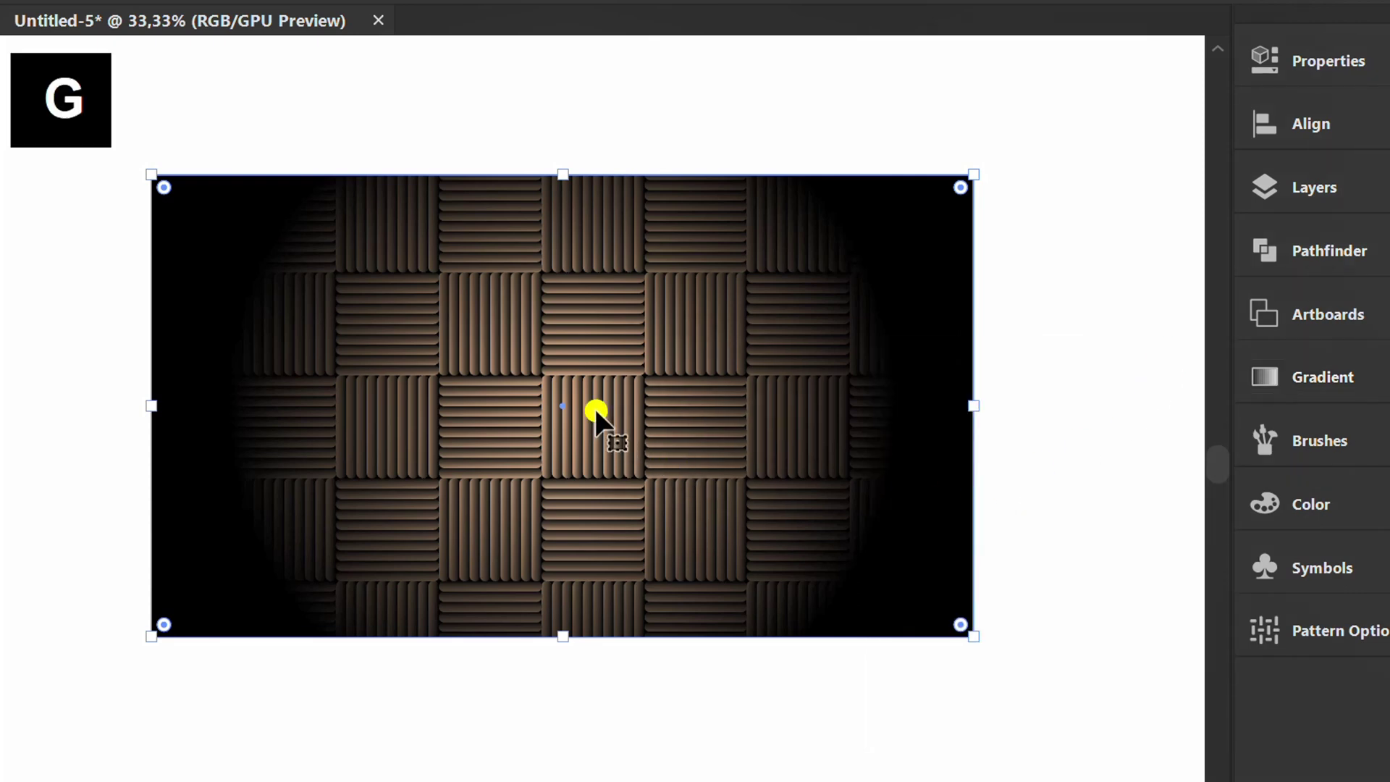
{"action": "left_click_drag", "start_coordinate": [897, 406], "coordinate": [1180, 427]}
{"action": "scroll", "coordinate": [548, 506], "scroll_direction": "down", "scroll_amount": 1}
{"action": "left_click_drag", "start_coordinate": [1025, 448], "coordinate": [1059, 431]}
{"action": "mouse_move", "coordinate": [490, 400]}
{"action": "left_mouse_down"}
{"action": "mouse_move", "coordinate": [378, 171]}
{"action": "mouse_move", "coordinate": [398, 171]}
{"action": "left_mouse_up"}
{"action": "left_click_drag", "start_coordinate": [620, 520], "coordinate": [717, 615]}
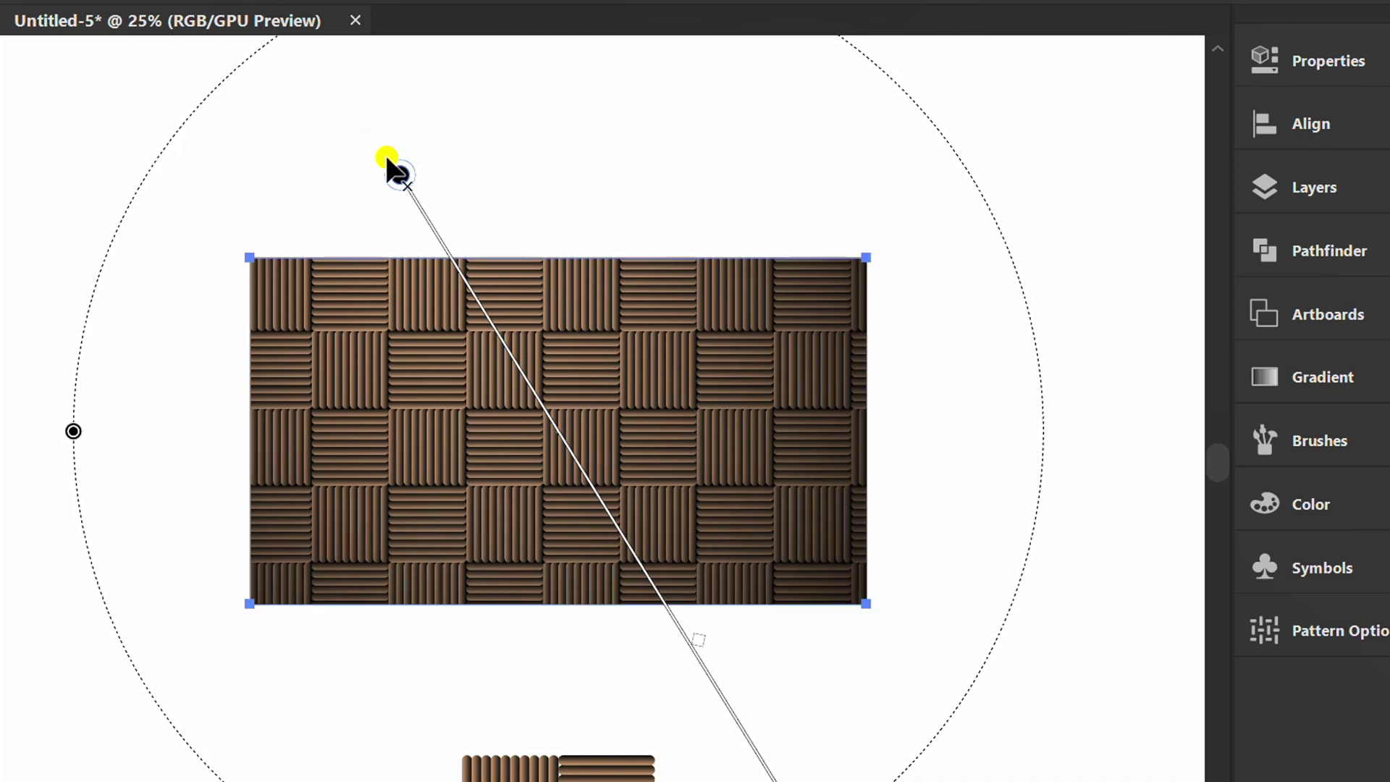
{"action": "left_click_drag", "start_coordinate": [388, 162], "coordinate": [377, 133]}
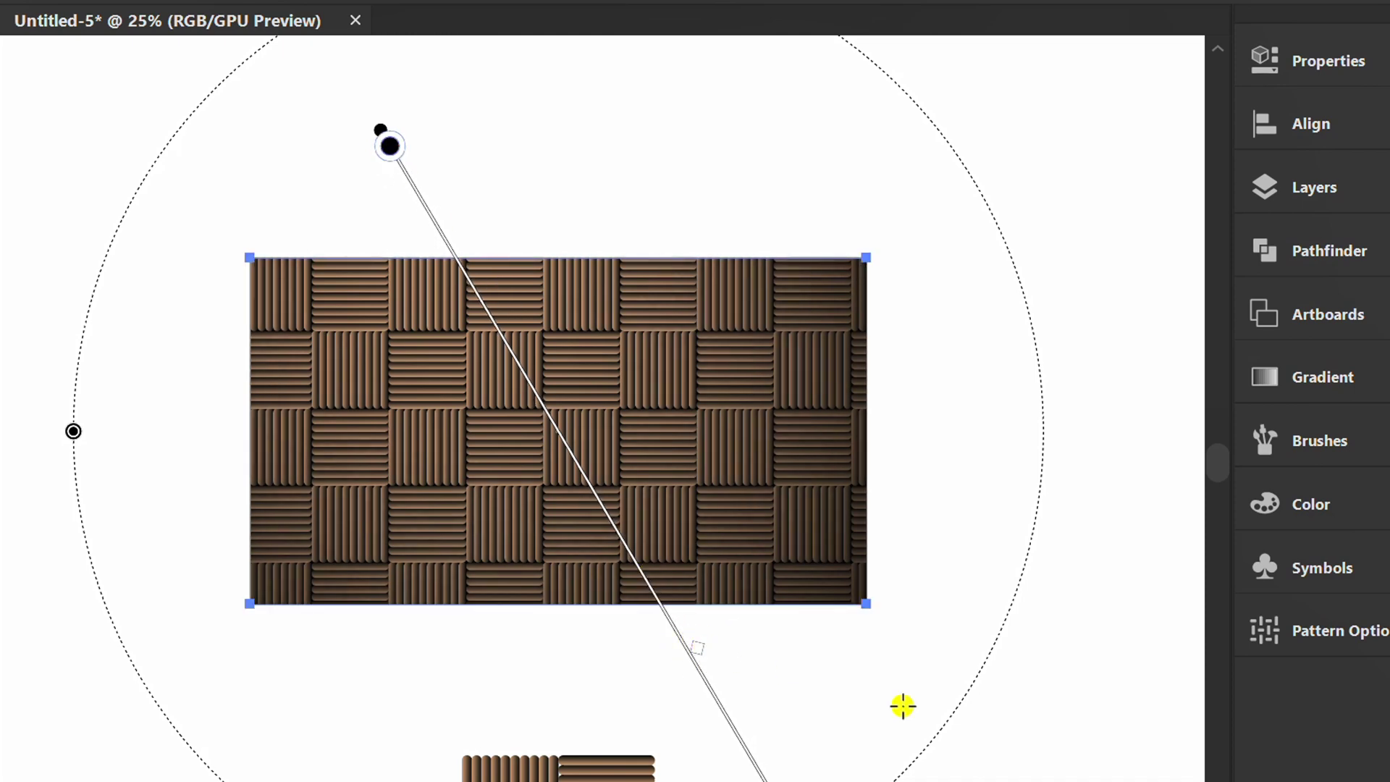
- Delete the leftover small pattern tile below the artboard
{"action": "key", "text": "v"}
{"action": "left_click", "coordinate": [1023, 773]}
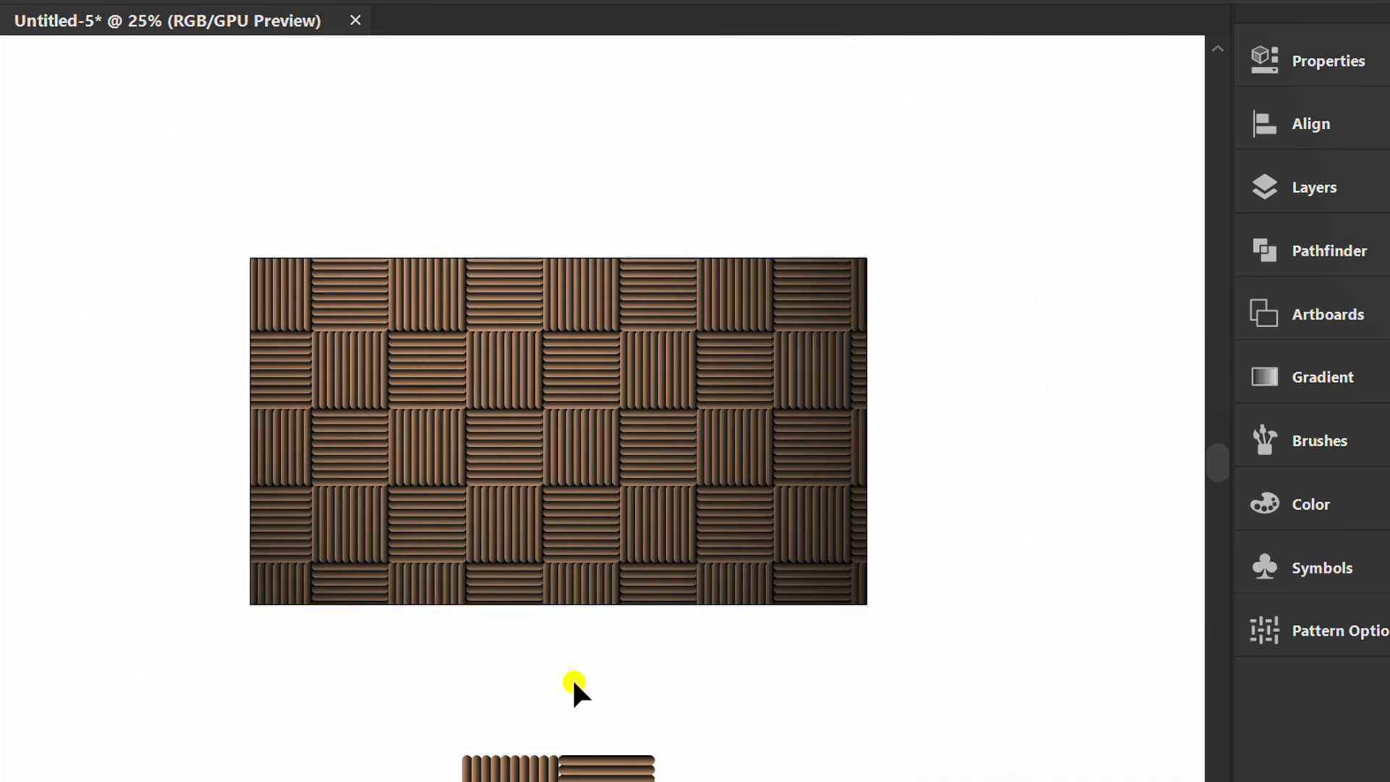
{"action": "left_click", "coordinate": [507, 770]}
{"action": "key", "text": "Delete"}
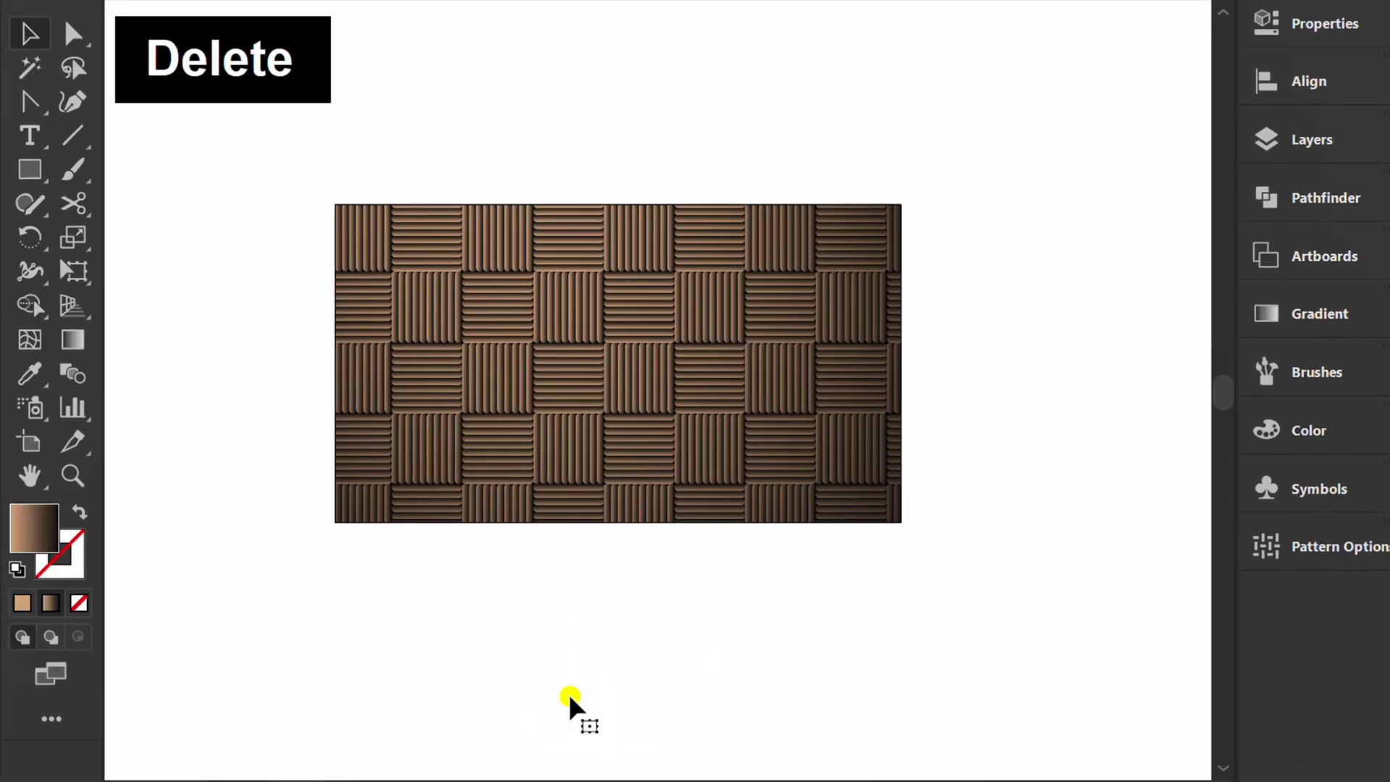
{"action": "scroll", "coordinate": [597, 176], "scroll_direction": "right", "scroll_amount": 3}
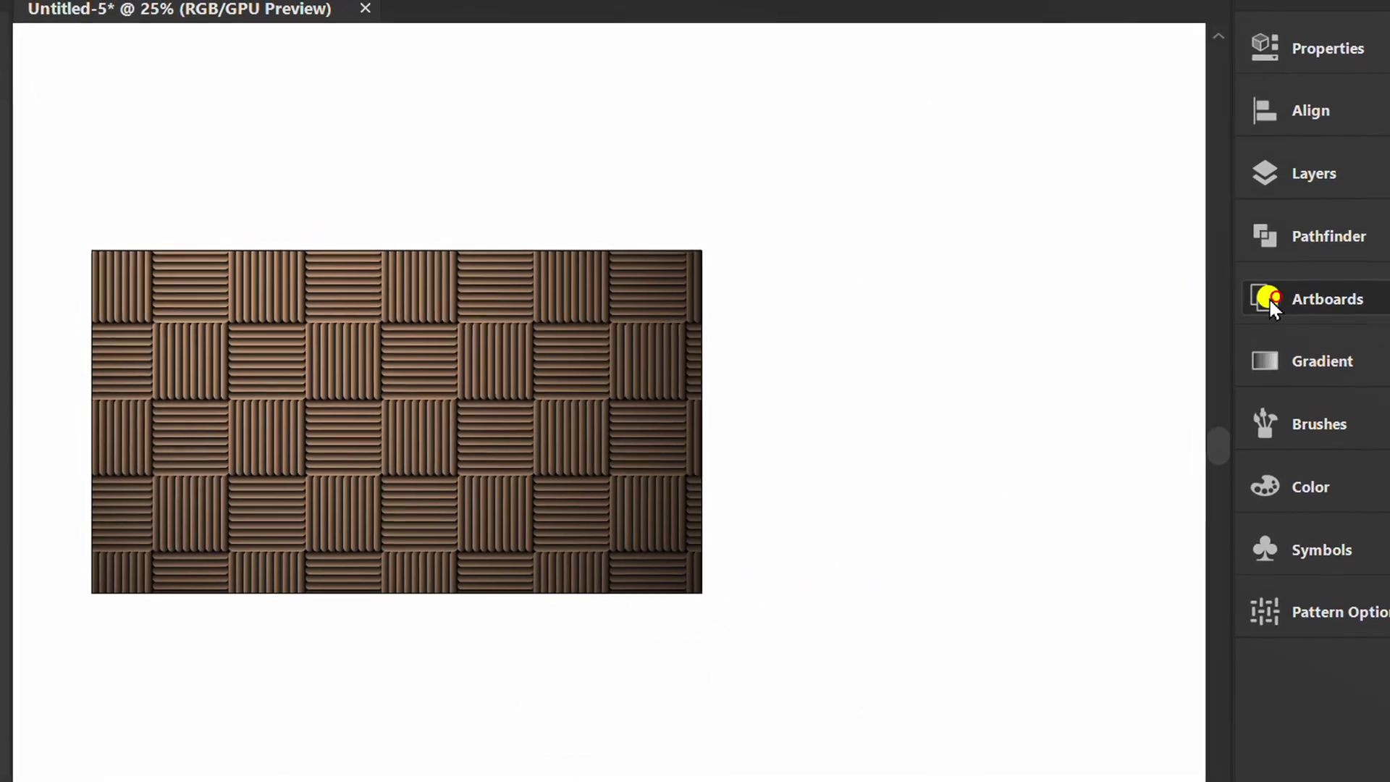
- Duplicate Artboard 1 with its artwork from the Artboards panel to create 'Artboard 1 copy'
{"action": "left_click", "coordinate": [1270, 298]}
{"action": "left_click_drag", "start_coordinate": [1058, 280], "coordinate": [930, 216]}
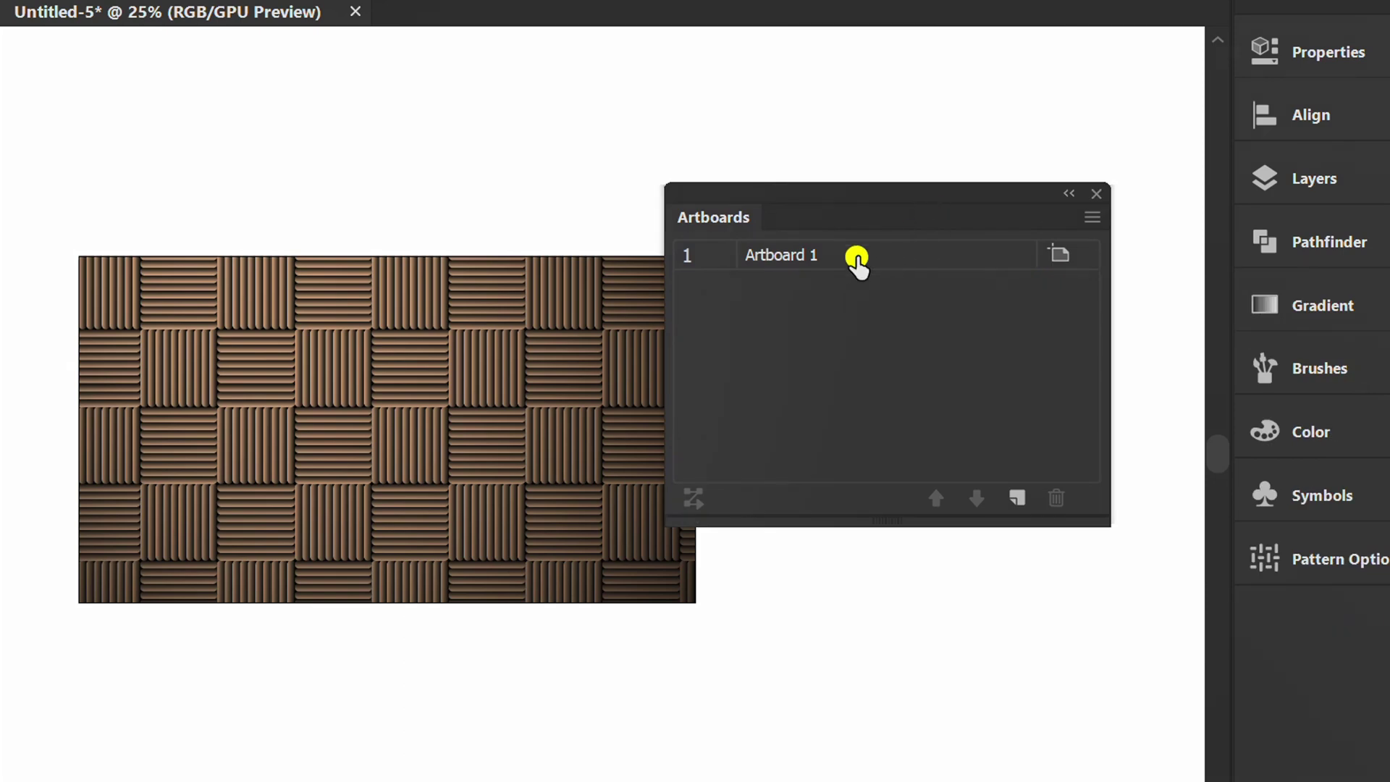
{"action": "left_click", "coordinate": [767, 257]}
{"action": "left_click", "coordinate": [1091, 217]}
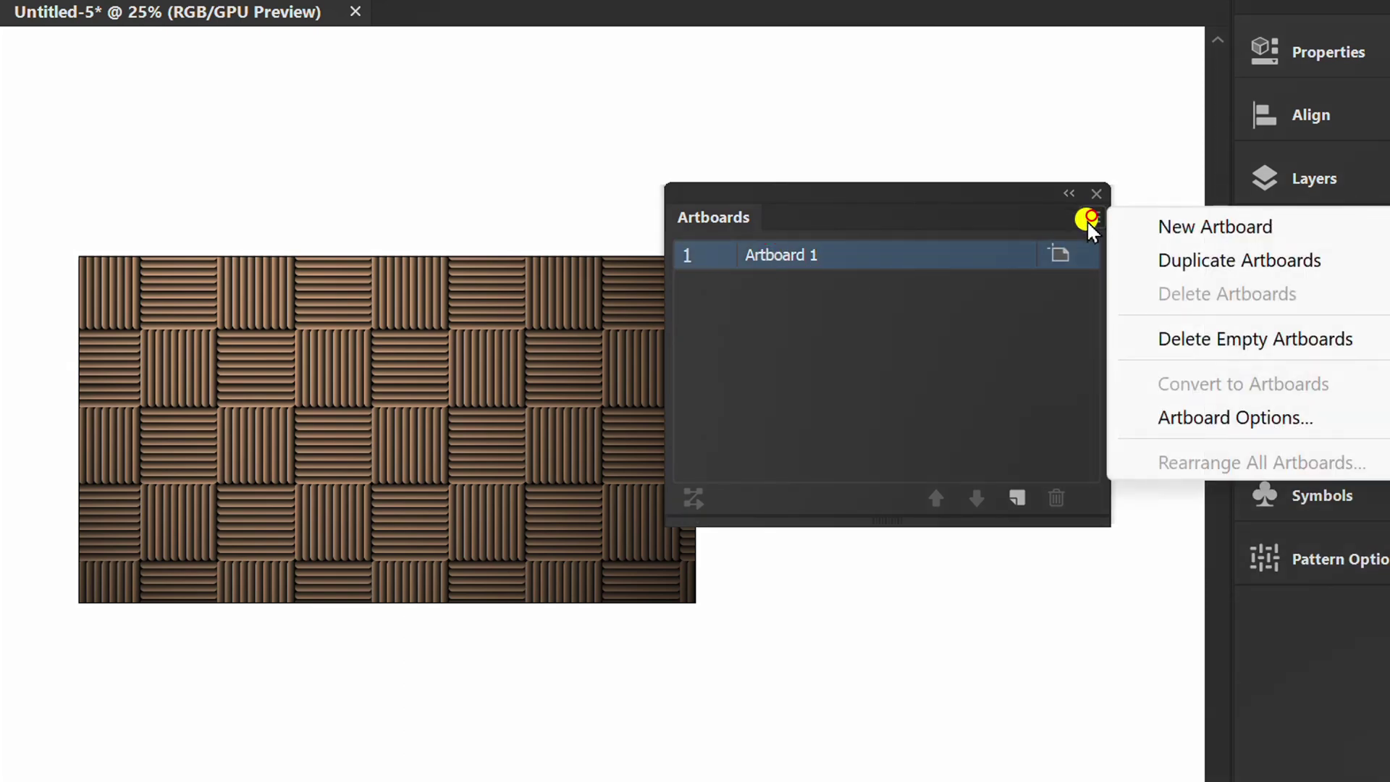
{"action": "left_click", "coordinate": [1205, 262]}
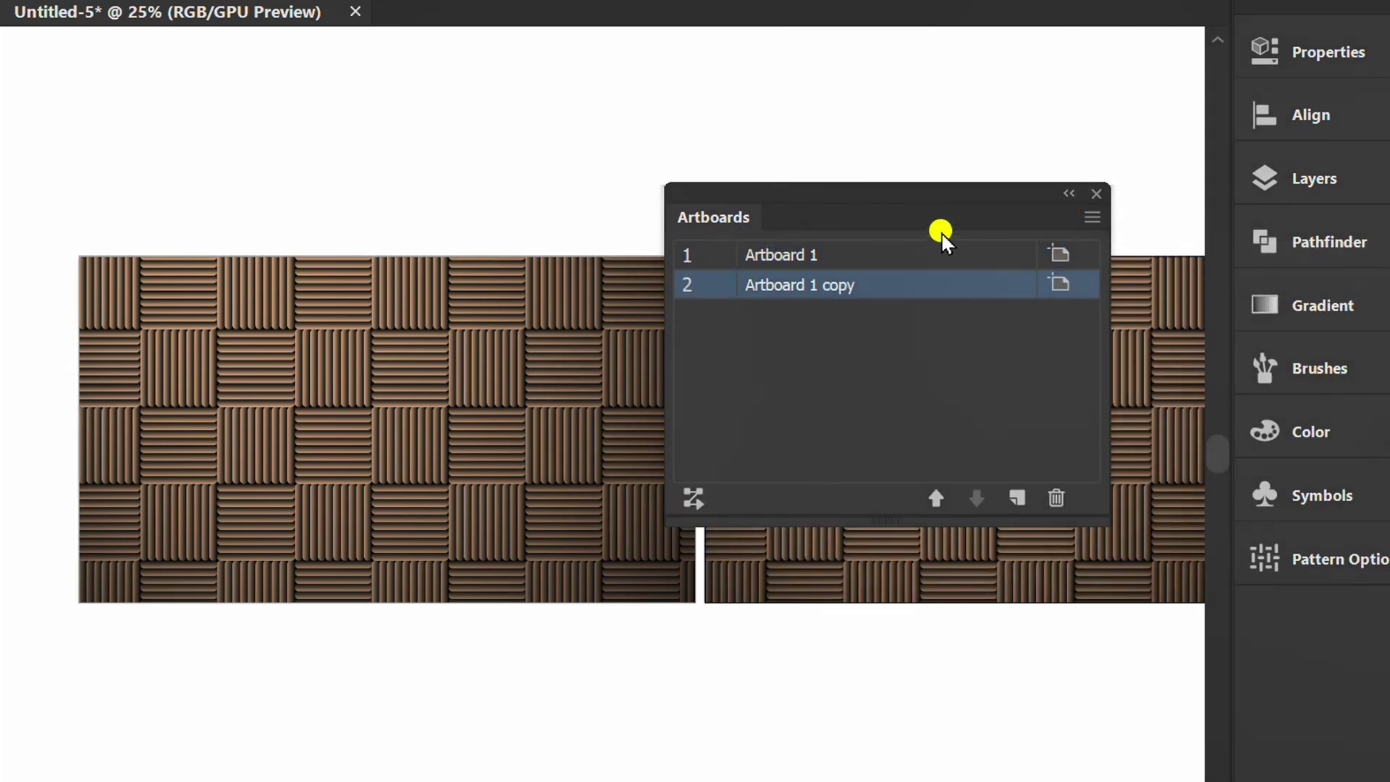
- Pan to show both artboards and select the pattern on the copied artboard
{"action": "key", "text": "space"}
{"action": "left_click_drag", "start_coordinate": [894, 744], "coordinate": [332, 698]}
{"action": "left_click_drag", "start_coordinate": [499, 128], "coordinate": [355, 420]}
- Recolor the copied weave from tan-brown to muted green by shifting linked harmony colours on the colour wheel
{"action": "left_click", "coordinate": [1303, 51]}
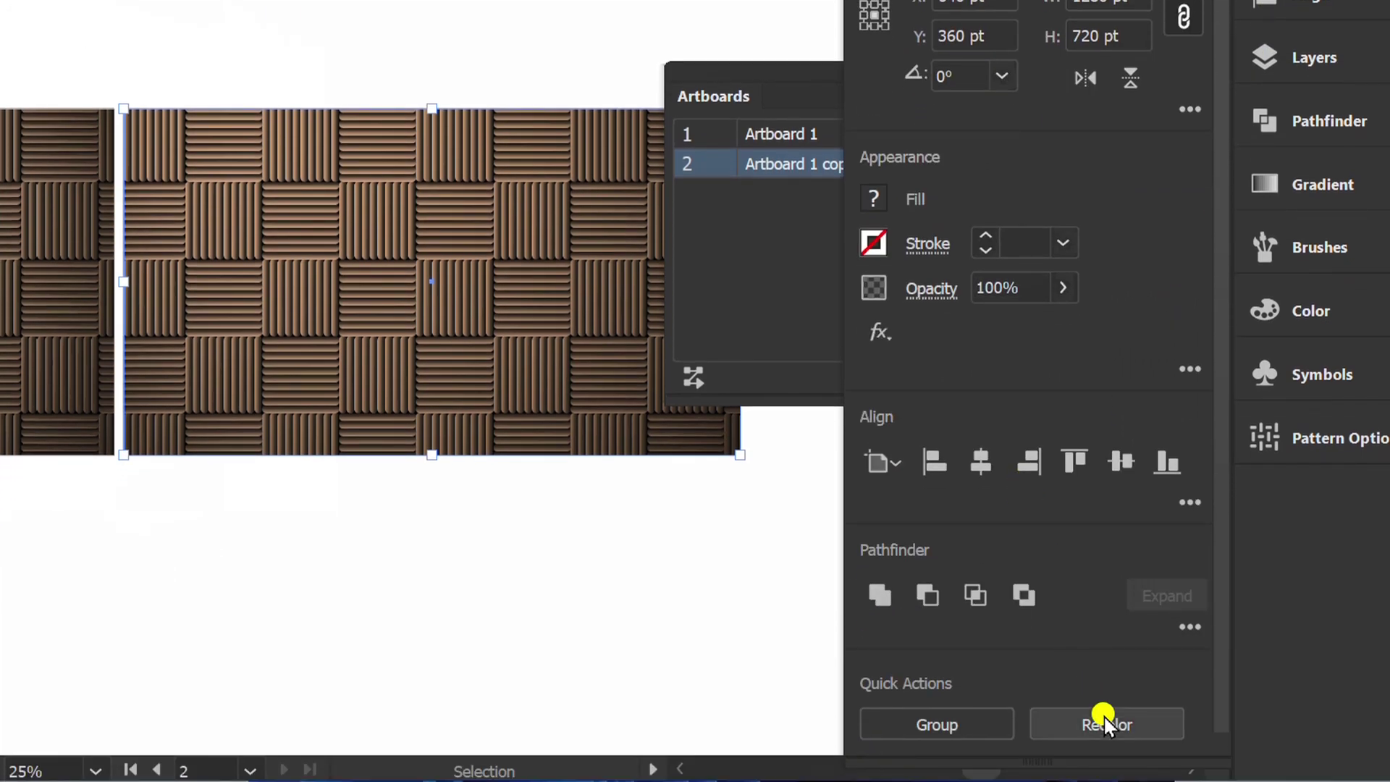
{"action": "left_click", "coordinate": [1106, 724]}
{"action": "left_click_drag", "start_coordinate": [993, 9], "coordinate": [833, 33]}
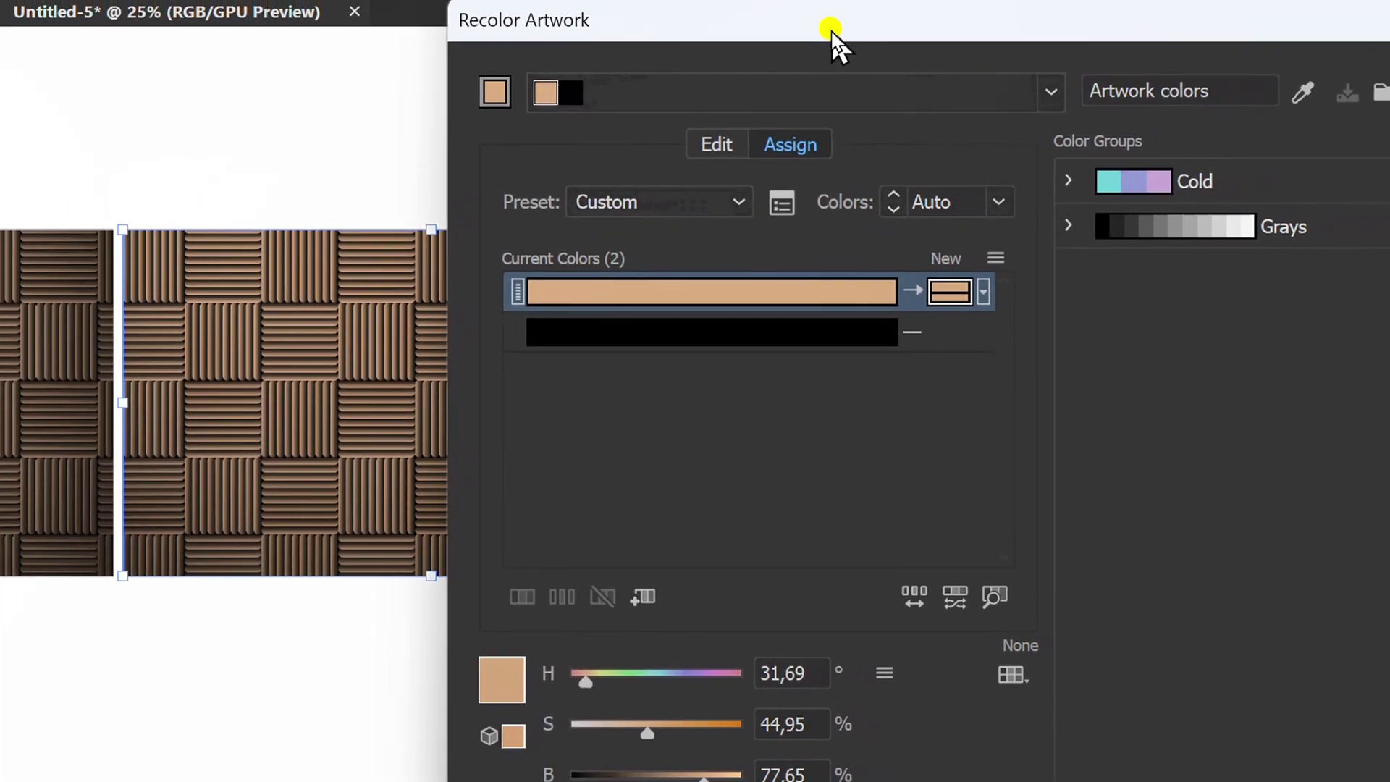
{"action": "left_click", "coordinate": [711, 147]}
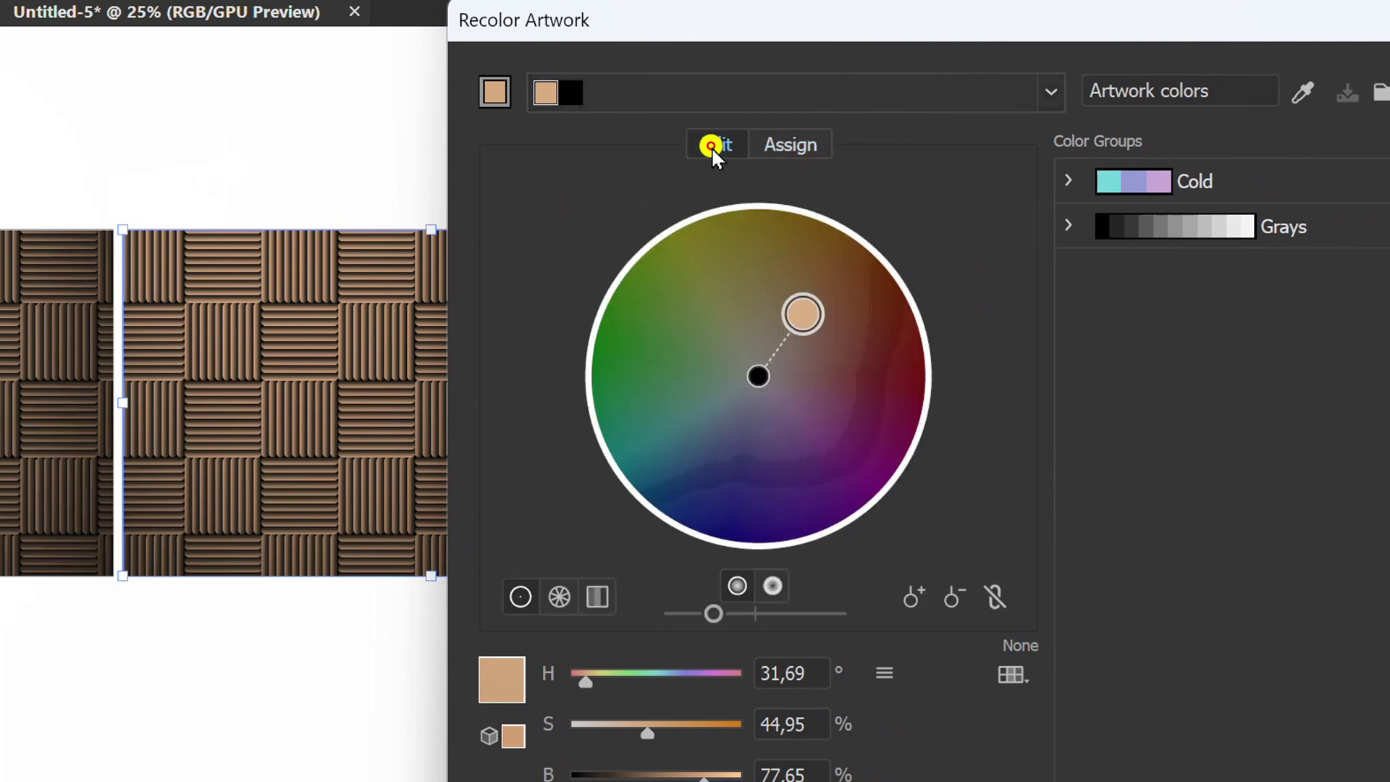
{"action": "left_click", "coordinate": [998, 606]}
{"action": "left_click_drag", "start_coordinate": [805, 301], "coordinate": [708, 368]}
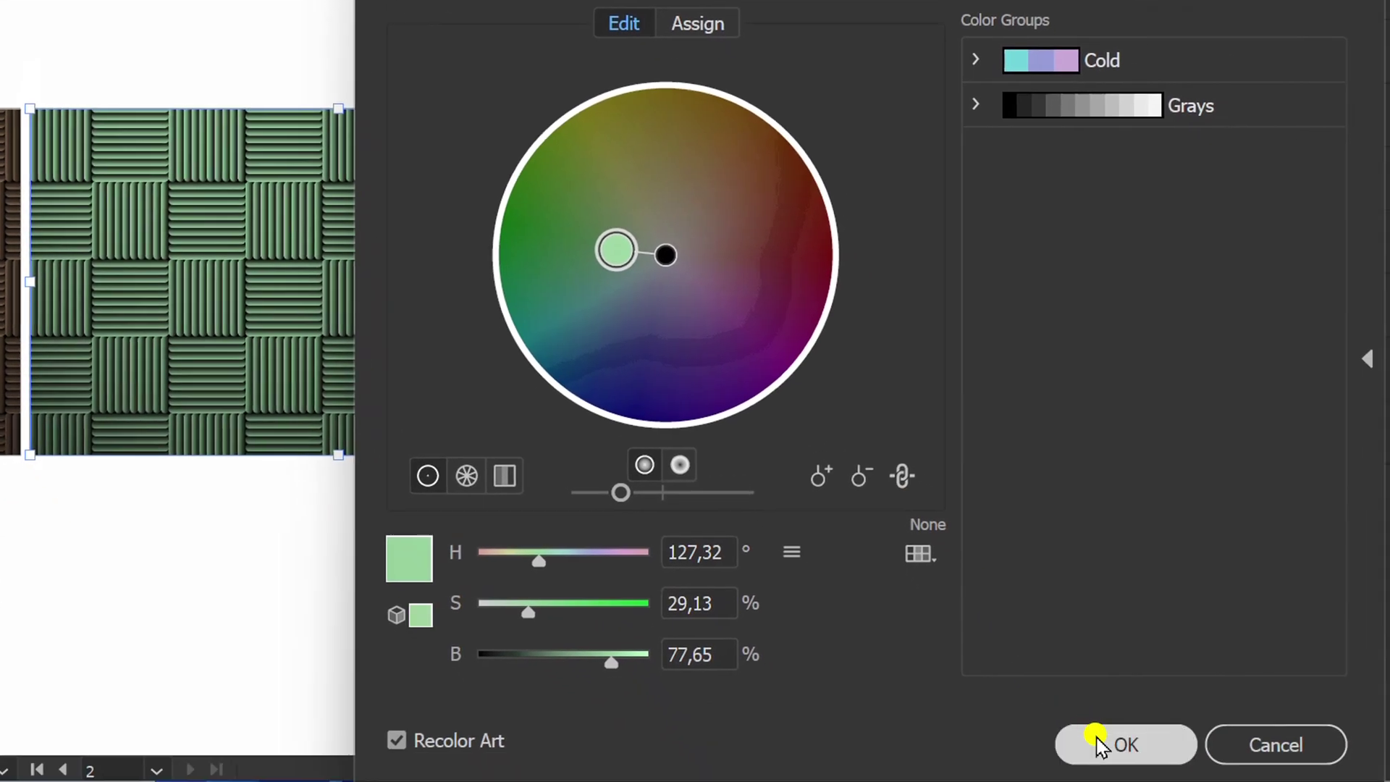
{"action": "left_click", "coordinate": [1095, 736]}
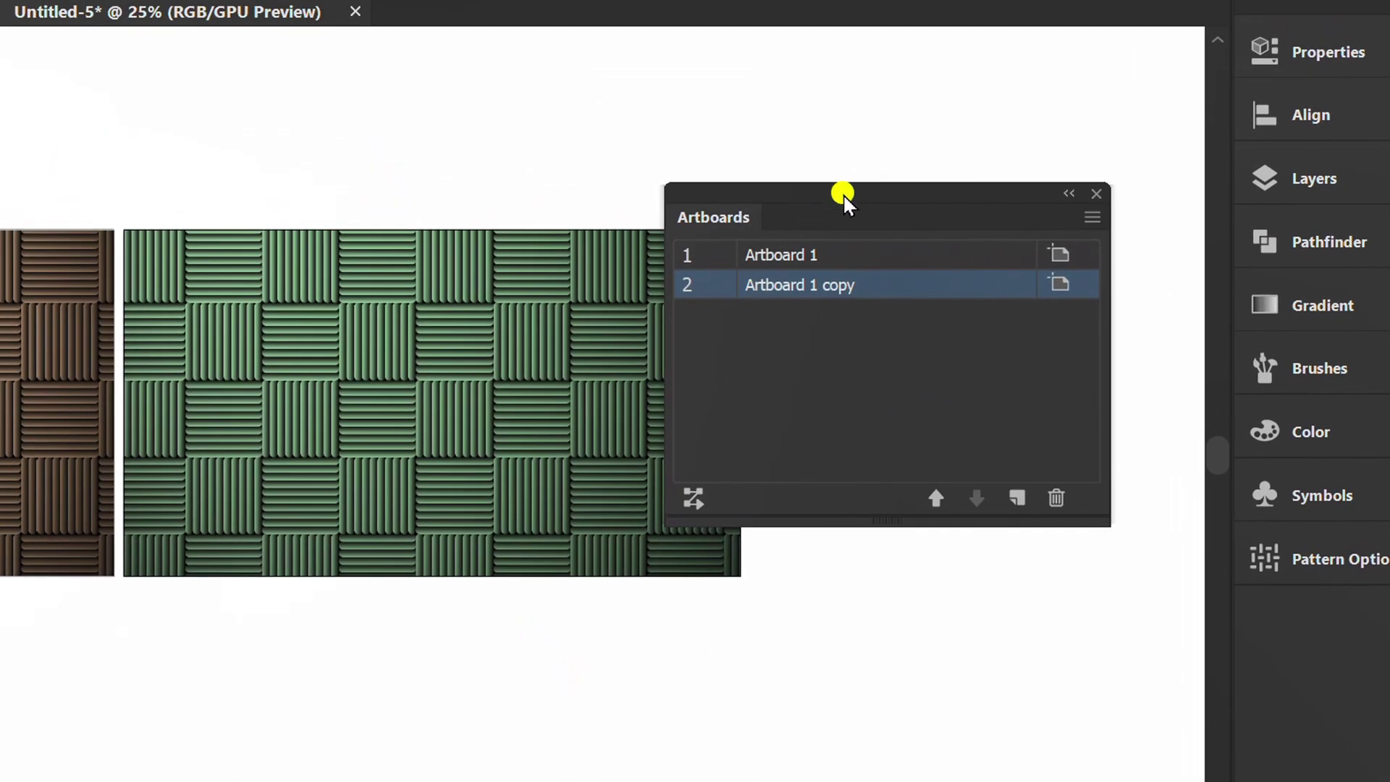
{"action": "left_click_drag", "start_coordinate": [822, 173], "coordinate": [922, 85]}
{"action": "key", "text": "space"}
{"action": "left_click_drag", "start_coordinate": [396, 697], "coordinate": [475, 736]}
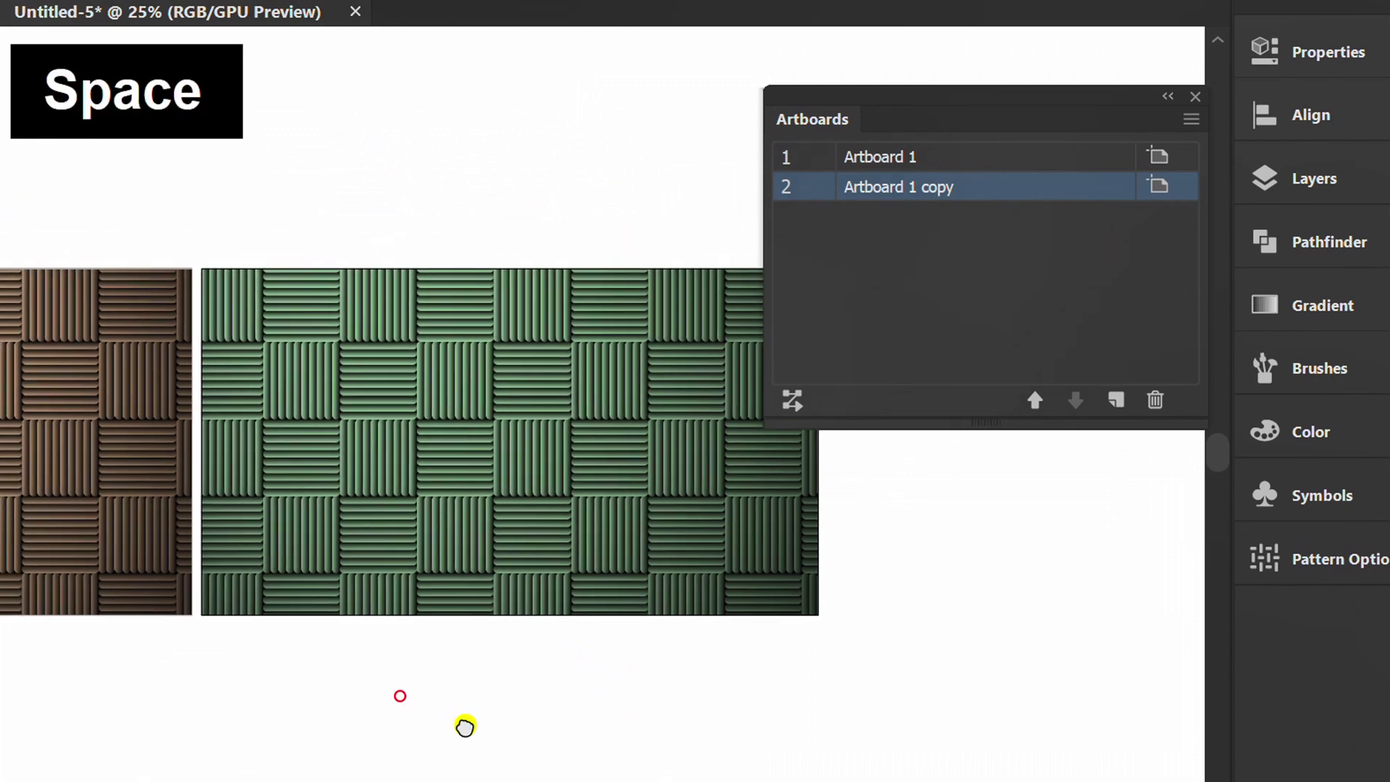
{"action": "left_click", "coordinate": [419, 444]}
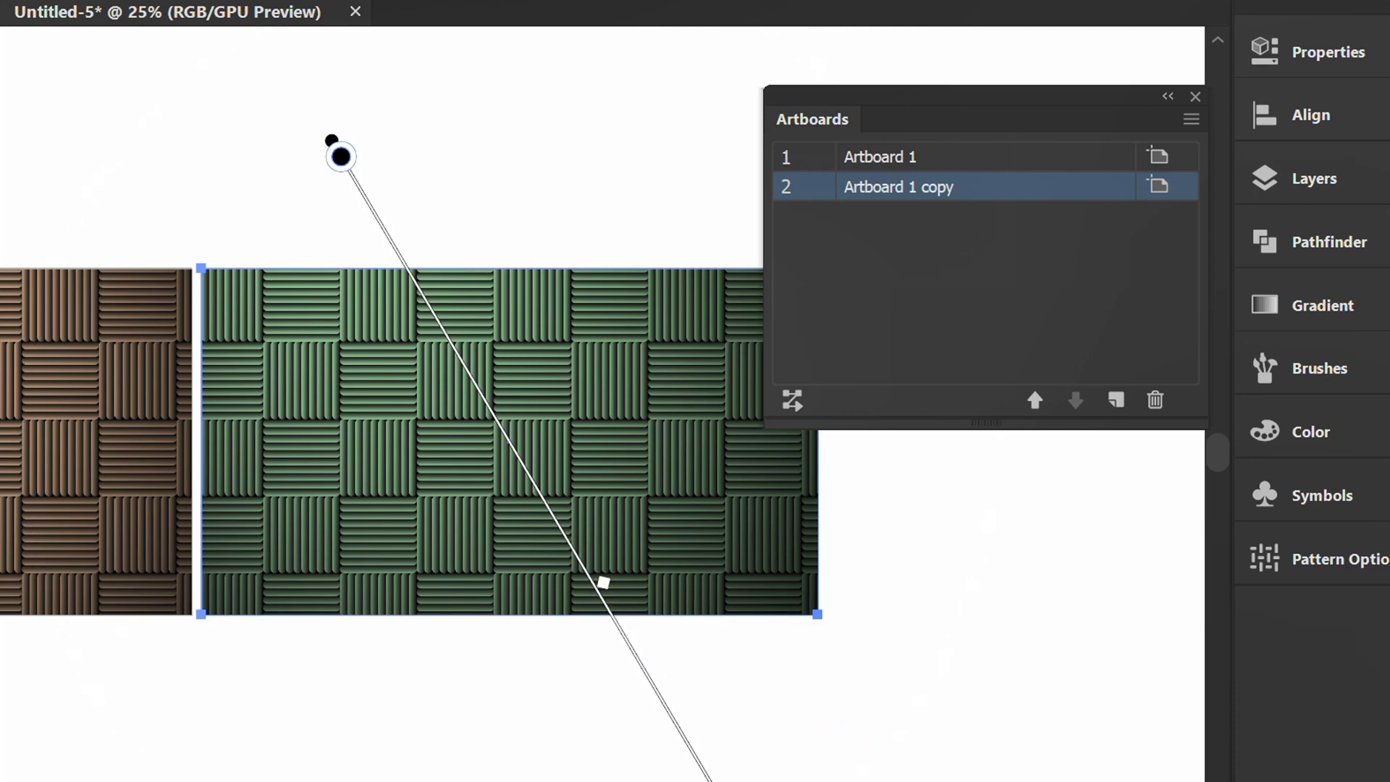
{"action": "key", "text": "v"}
{"action": "left_click", "coordinate": [760, 760]}
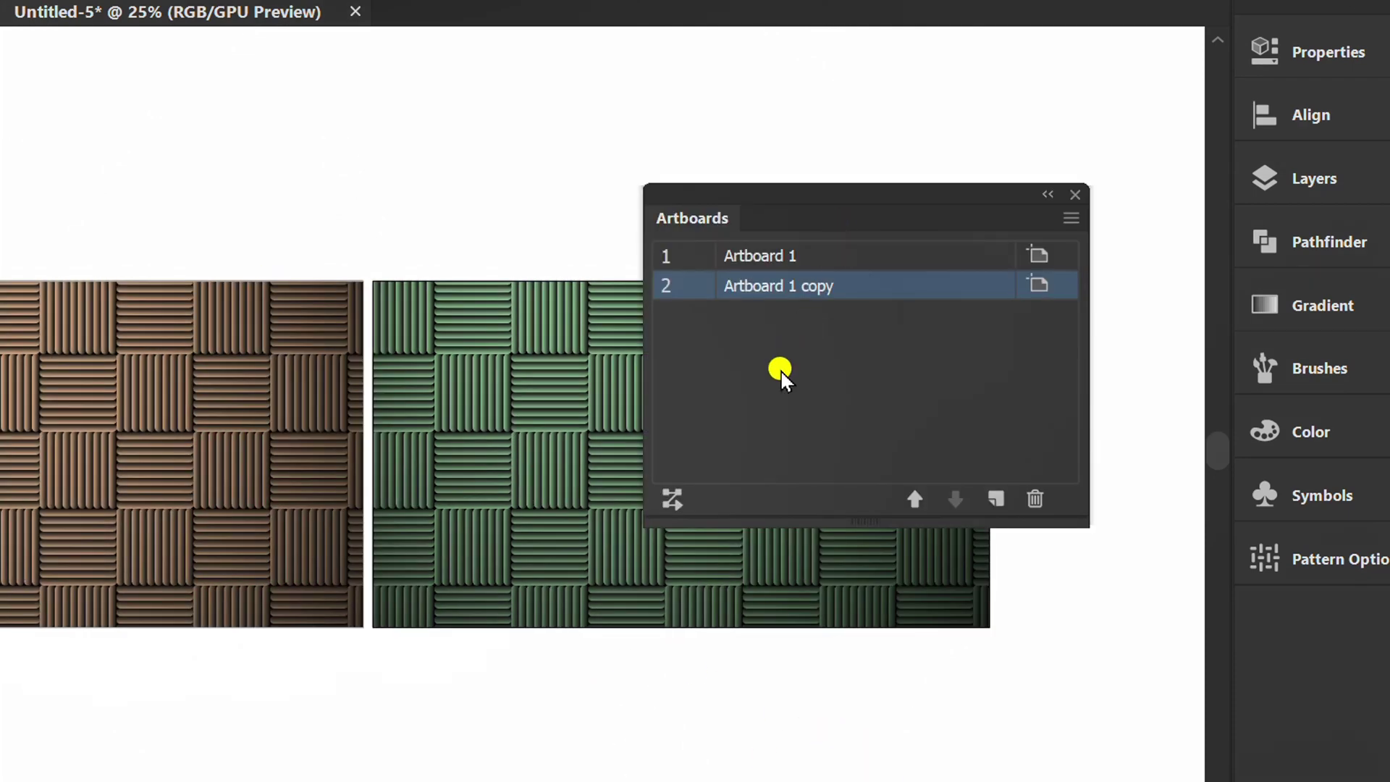
- Rearrange all artboards into 1 column, moving artwork with them, so green sits below brown
{"action": "left_click", "coordinate": [672, 498]}
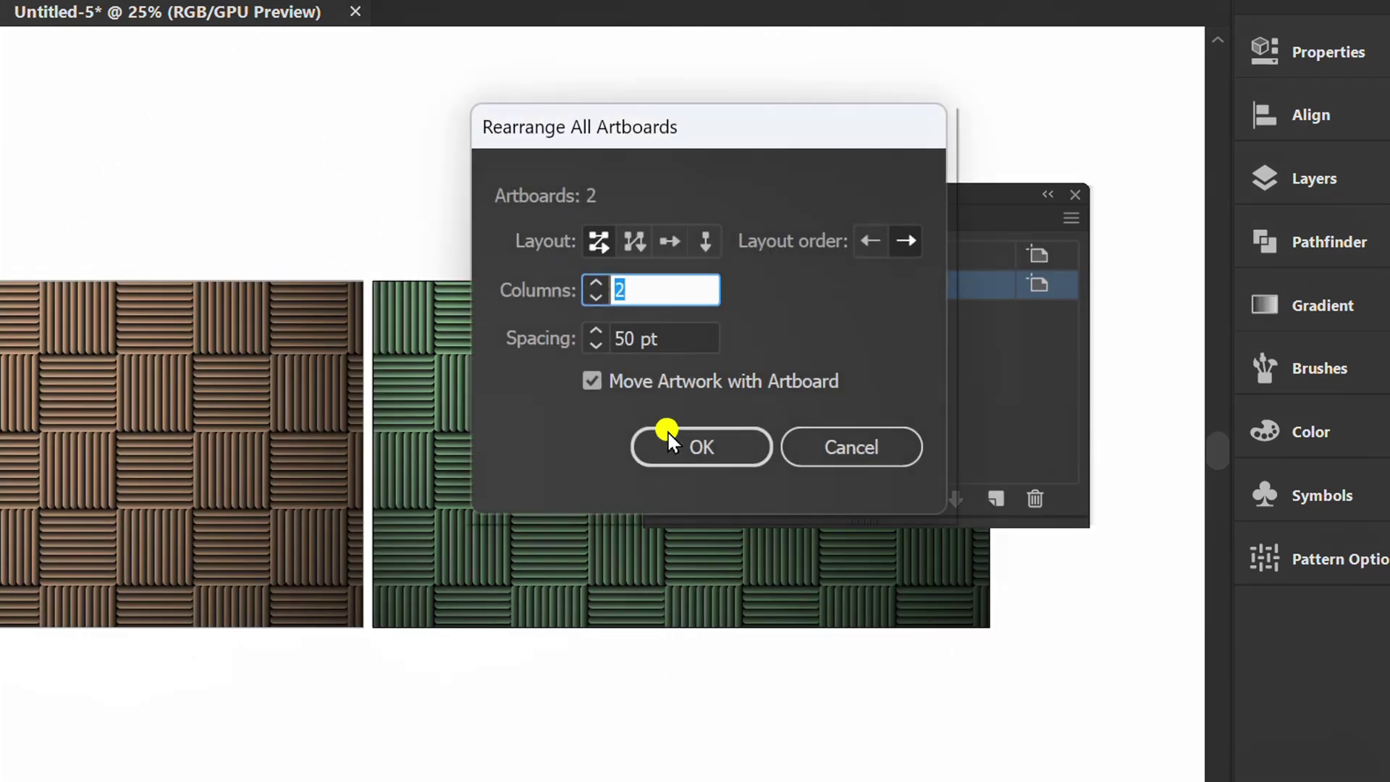
{"action": "type", "text": "1"}
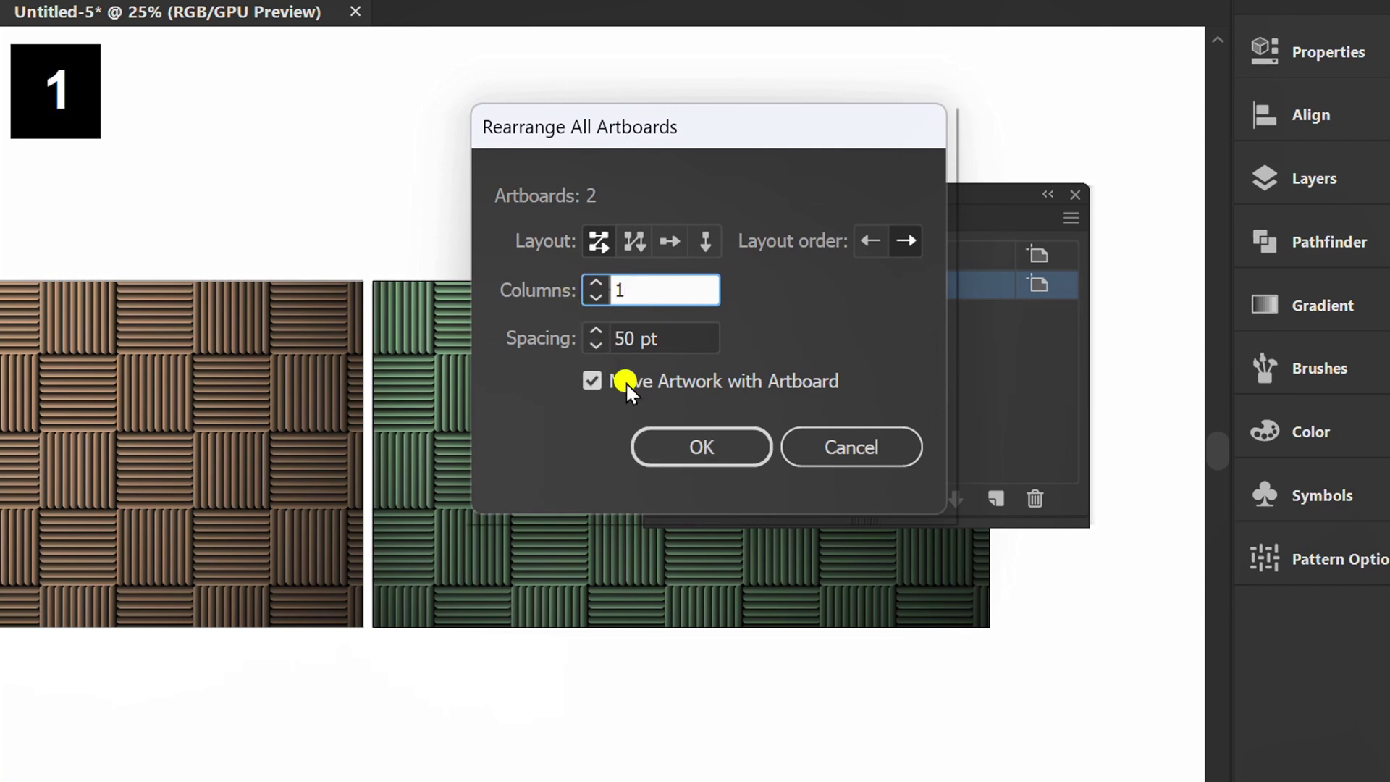
{"action": "left_click", "coordinate": [683, 451]}
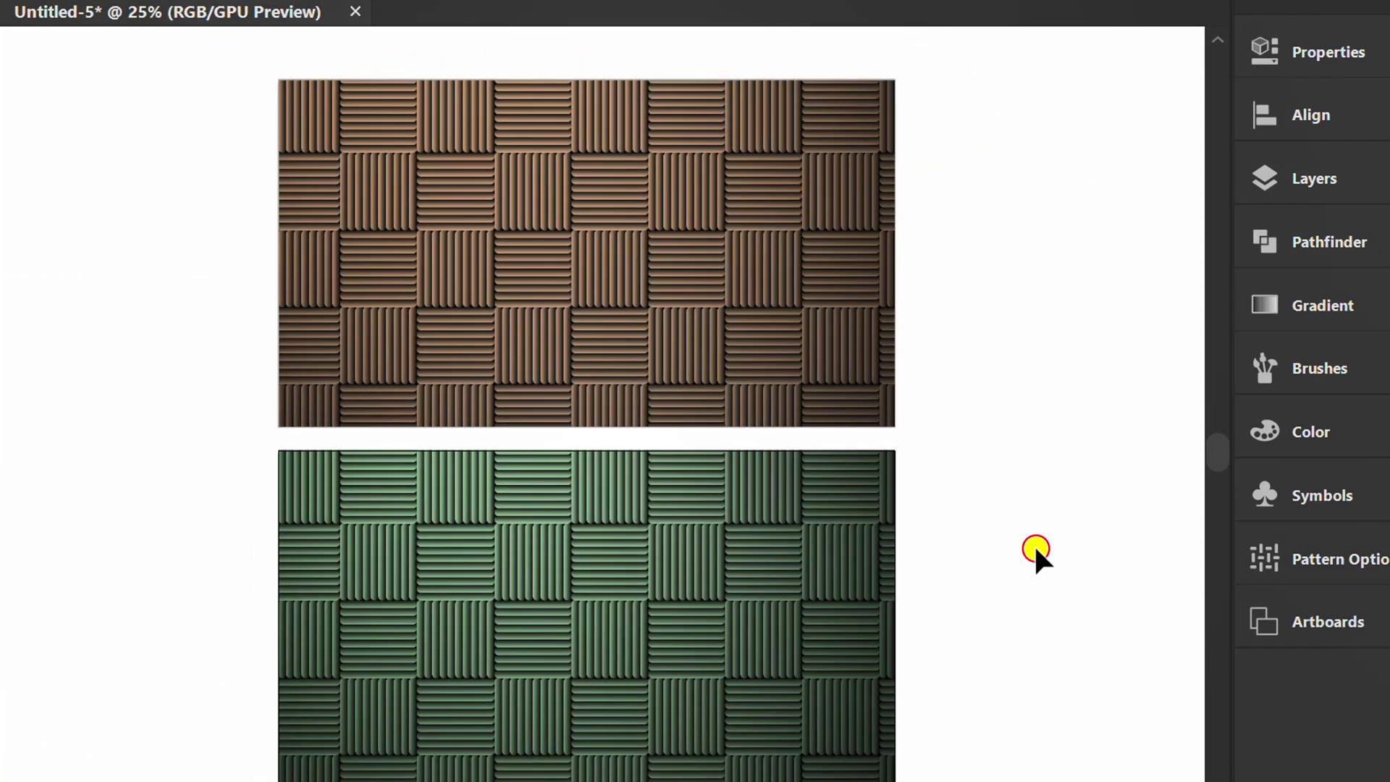